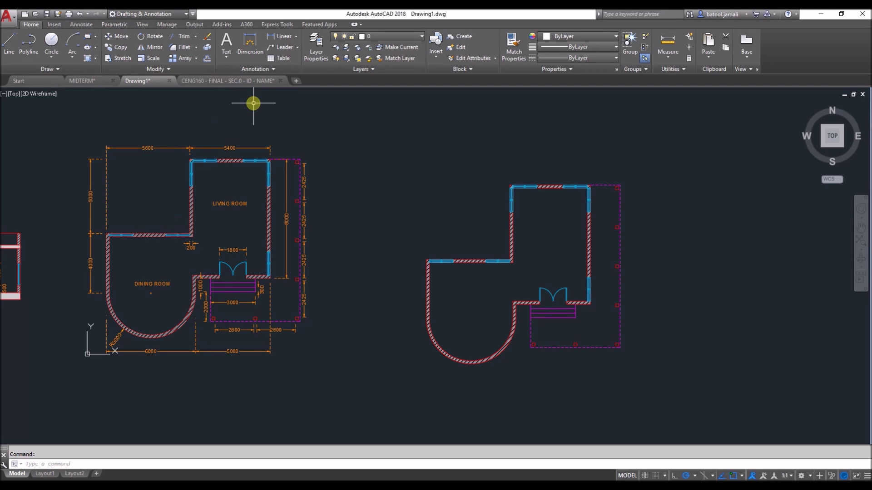
Step: Expand the Annotation panel's style dropdowns, showing Standard as the current text style
{"action": "left_click", "coordinate": [255, 69]}
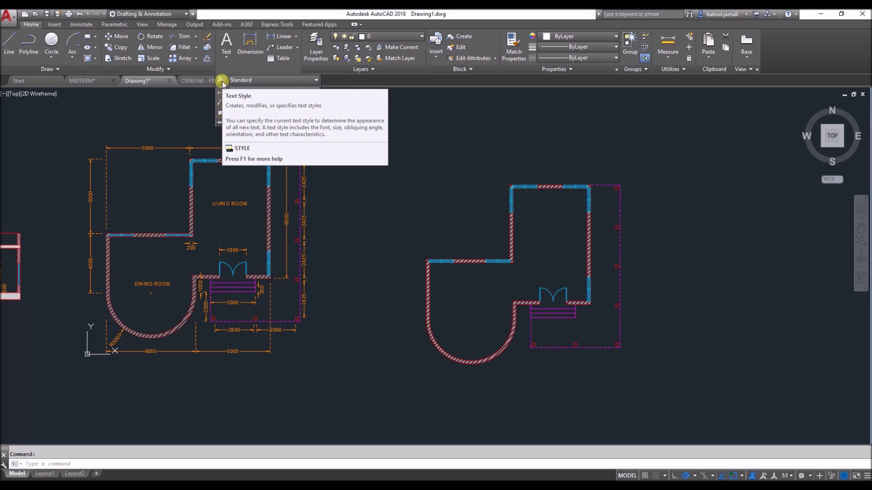
Step: Create a current Arial text style named 'final' with a height of 200
{"action": "left_click", "coordinate": [222, 82]}
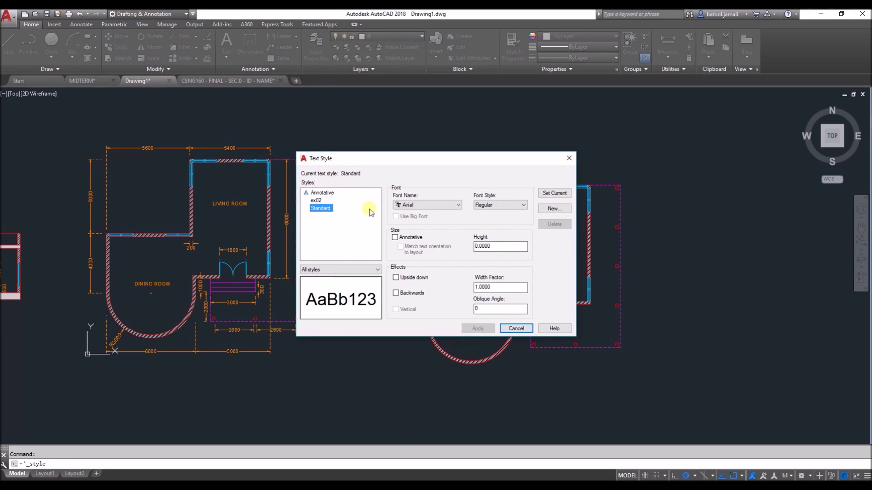
{"action": "left_click", "coordinate": [558, 211]}
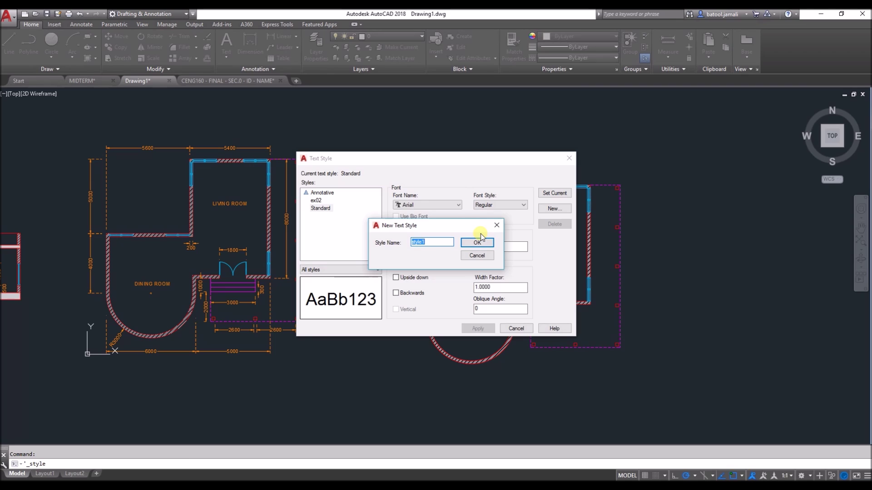
{"action": "type", "text": "final"}
{"action": "left_click", "coordinate": [479, 244]}
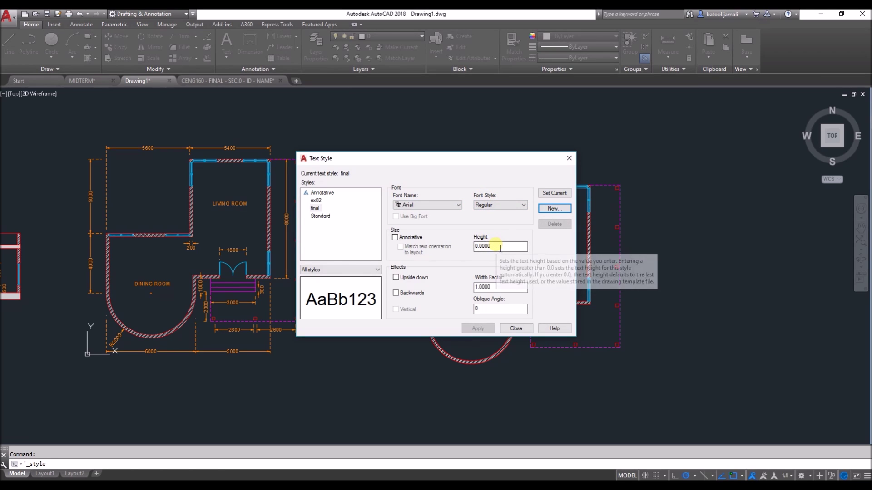
{"action": "left_click_drag", "start_coordinate": [500, 248], "coordinate": [470, 247]}
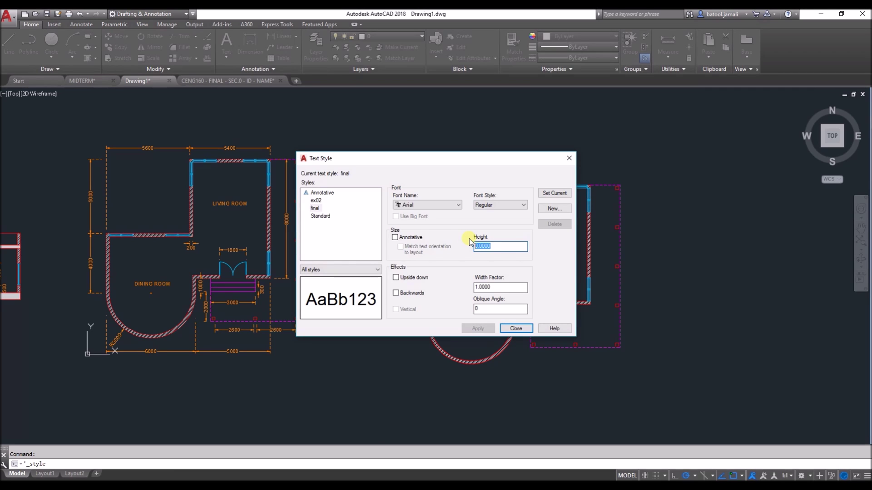
{"action": "type", "text": "15"}
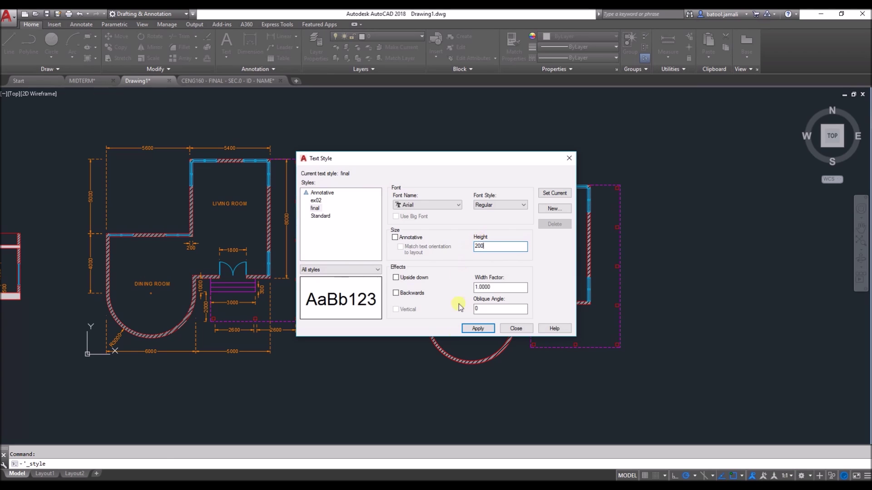
{"action": "left_click", "coordinate": [478, 328]}
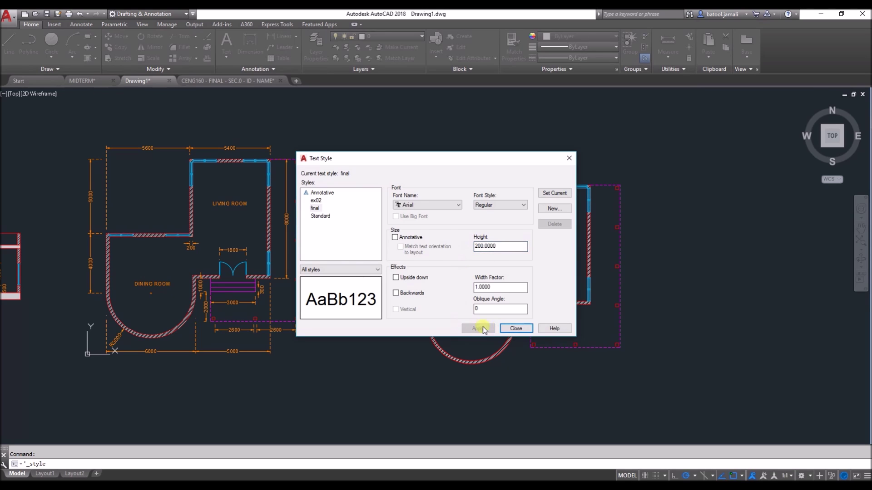
{"action": "left_click", "coordinate": [510, 329]}
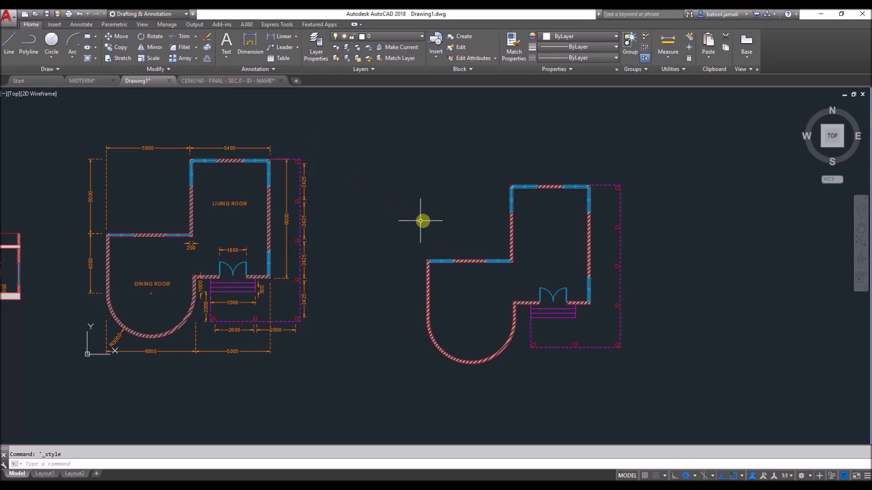
Step: Write LIVING ROOM and DINING ROOM as single-line text at 0° in the plan copy's rooms
{"action": "left_click", "coordinate": [222, 56]}
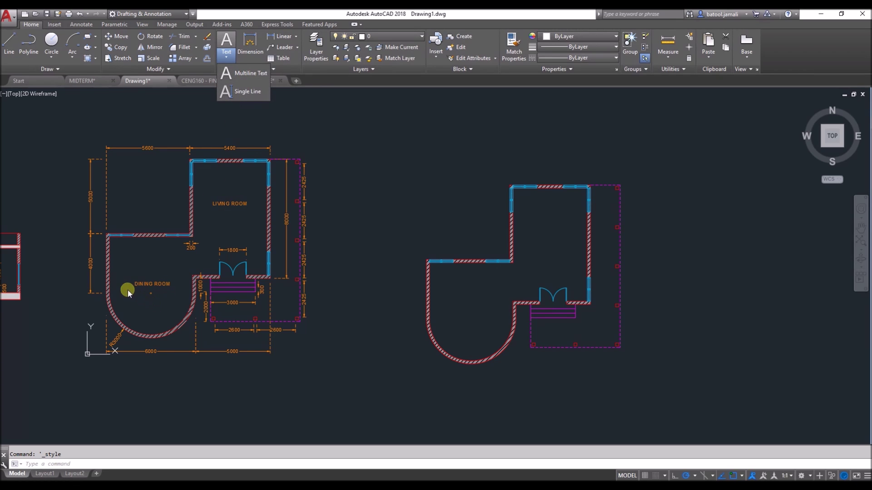
{"action": "left_click", "coordinate": [228, 93]}
{"action": "scroll", "coordinate": [529, 245], "scroll_direction": "up", "scroll_amount": 2}
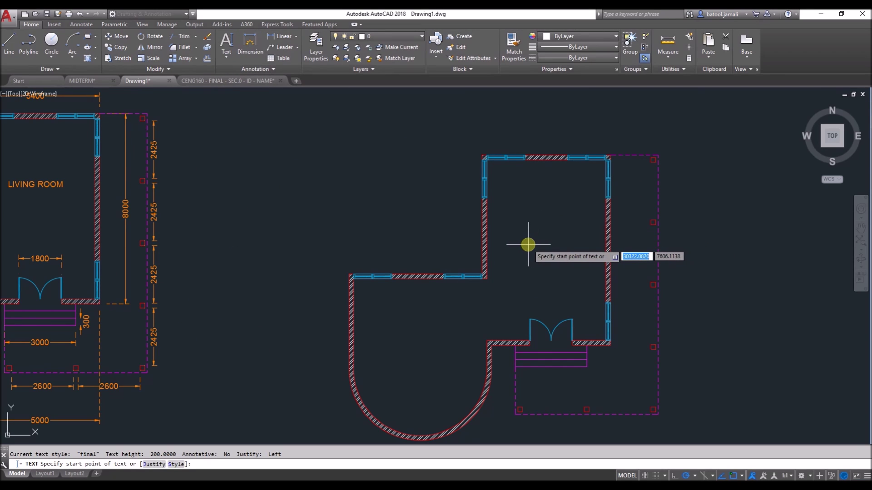
{"action": "left_click", "coordinate": [528, 244]}
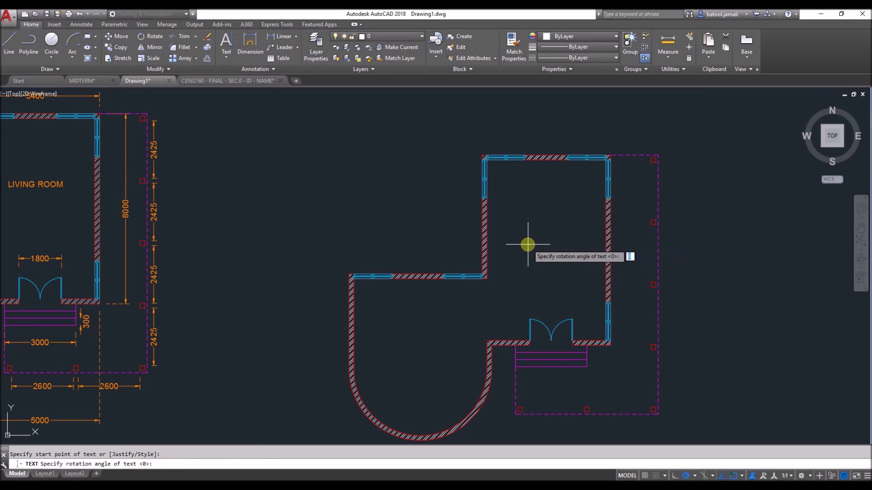
{"action": "left_click", "coordinate": [571, 244]}
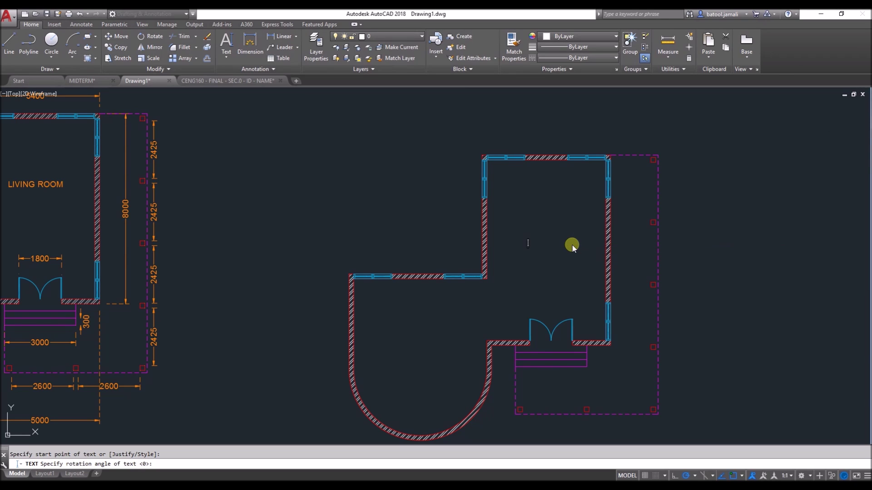
{"action": "type", "text": "LIVING"}
{"action": "left_click", "coordinate": [395, 352]}
{"action": "mouse_move", "coordinate": [395, 352]}
{"action": "middle_mouse_down"}
{"action": "mouse_move", "coordinate": [504, 304]}
{"action": "mouse_move", "coordinate": [531, 304]}
{"action": "middle_mouse_up"}
{"action": "type", "text": "DINING ROOM"}
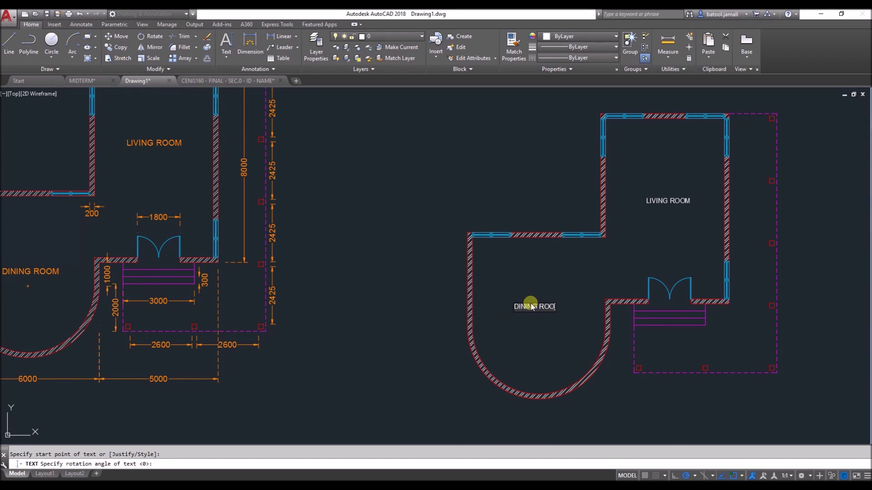
{"action": "left_click", "coordinate": [480, 152]}
{"action": "key", "text": "Escape"}
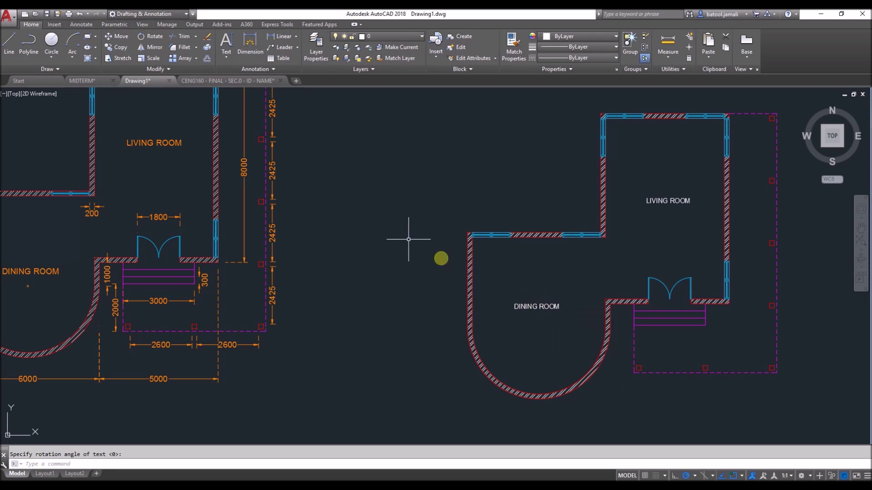
Step: Change the 'final' text style to Bold with a 250 height and apply it
{"action": "left_click", "coordinate": [256, 69]}
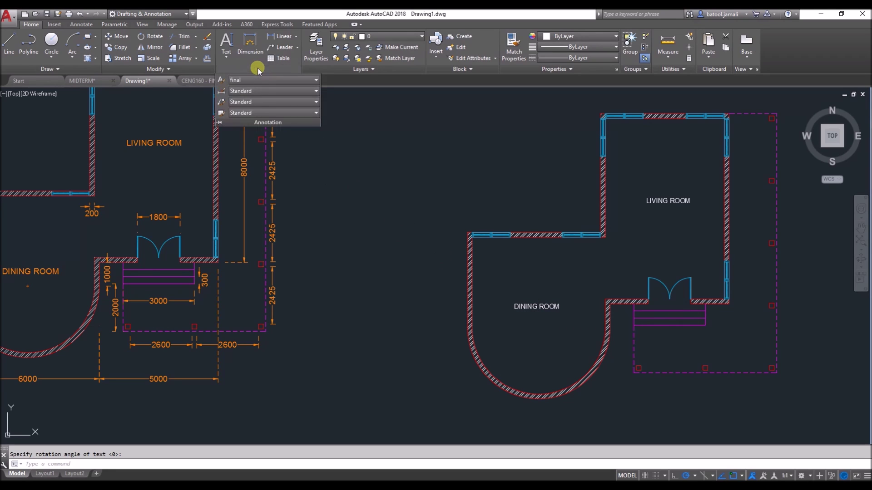
{"action": "left_click", "coordinate": [221, 80]}
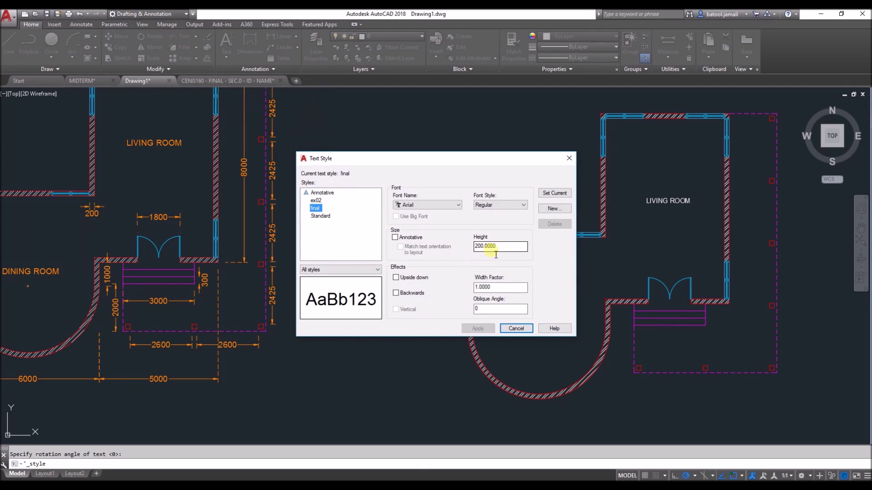
{"action": "left_click", "coordinate": [483, 248]}
{"action": "key", "text": "BackSpace"}
{"action": "type", "text": "5"}
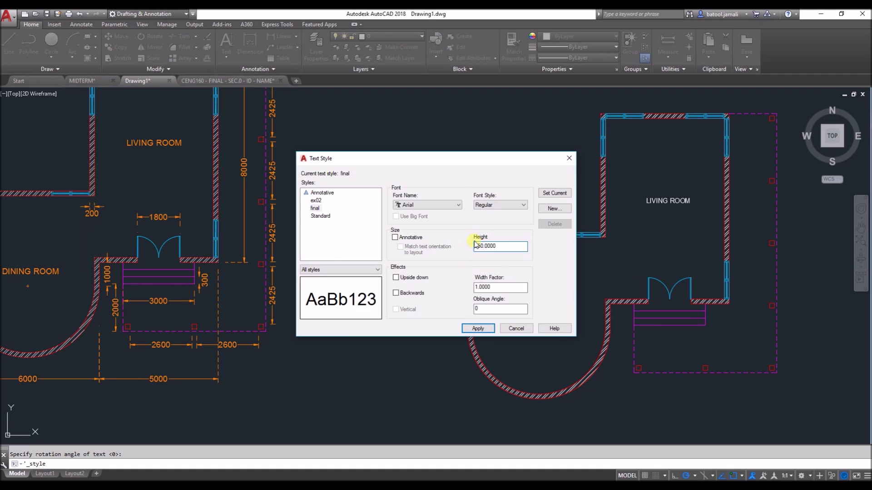
{"action": "left_click", "coordinate": [491, 206]}
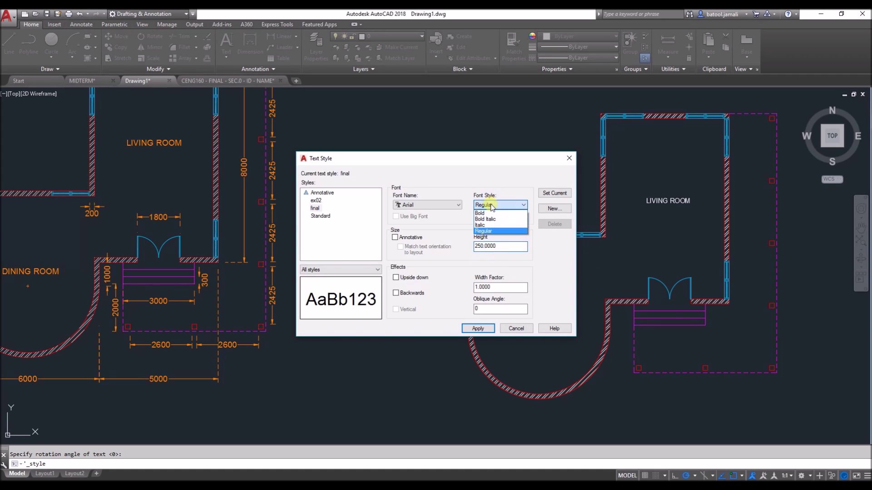
{"action": "left_click", "coordinate": [484, 224]}
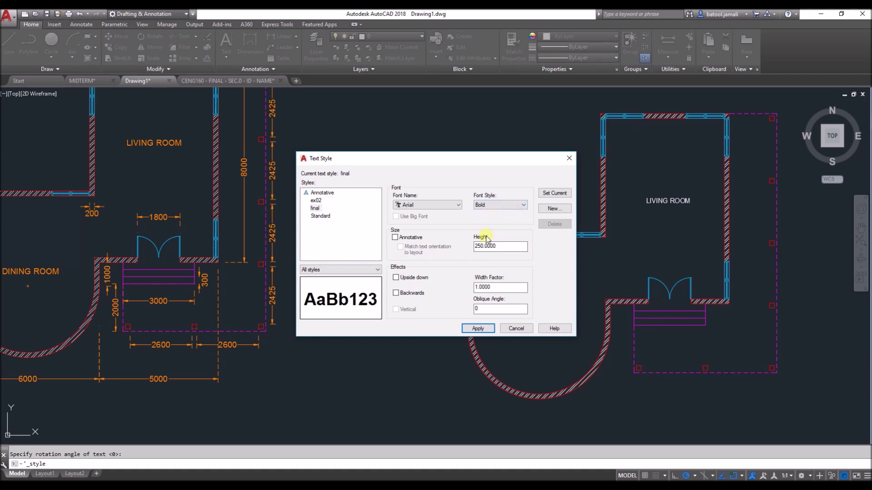
{"action": "left_click", "coordinate": [478, 328]}
{"action": "left_click", "coordinate": [516, 328]}
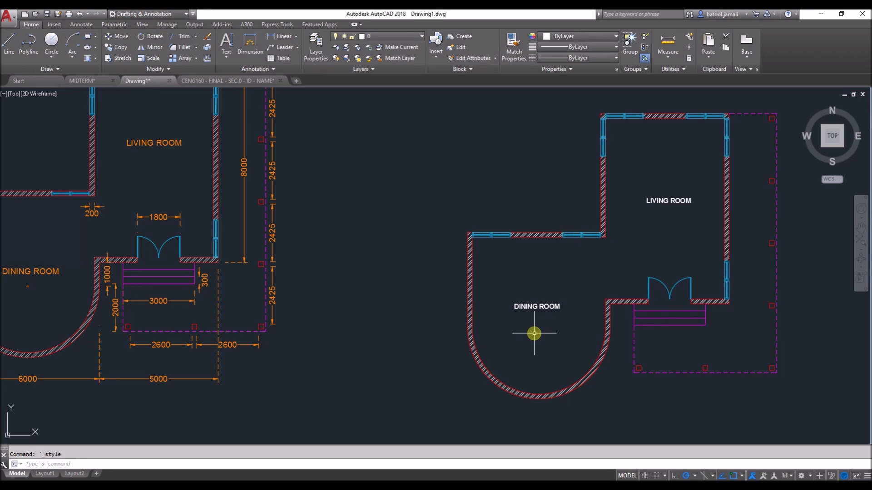
Step: Move the LIVING ROOM and DINING ROOM labels onto the TEXT AND DIM layer
{"action": "left_click", "coordinate": [524, 307]}
{"action": "left_click", "coordinate": [654, 175]}
{"action": "left_click", "coordinate": [637, 222]}
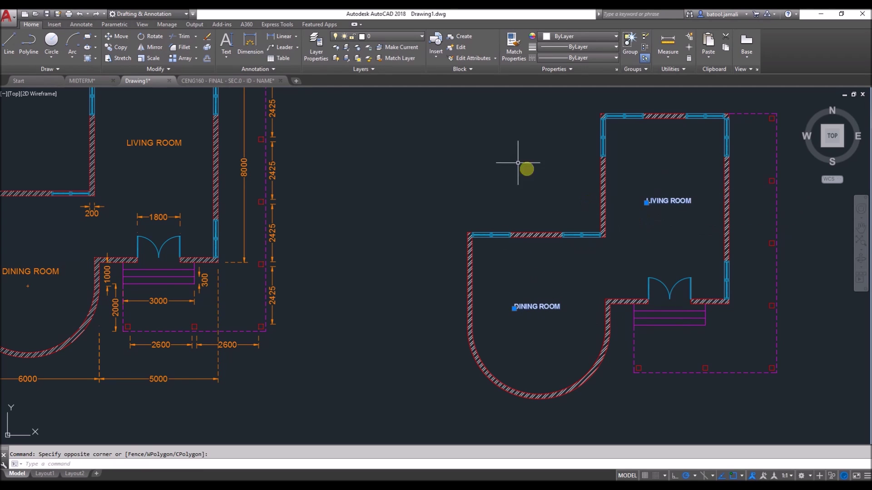
{"action": "left_click", "coordinate": [401, 37]}
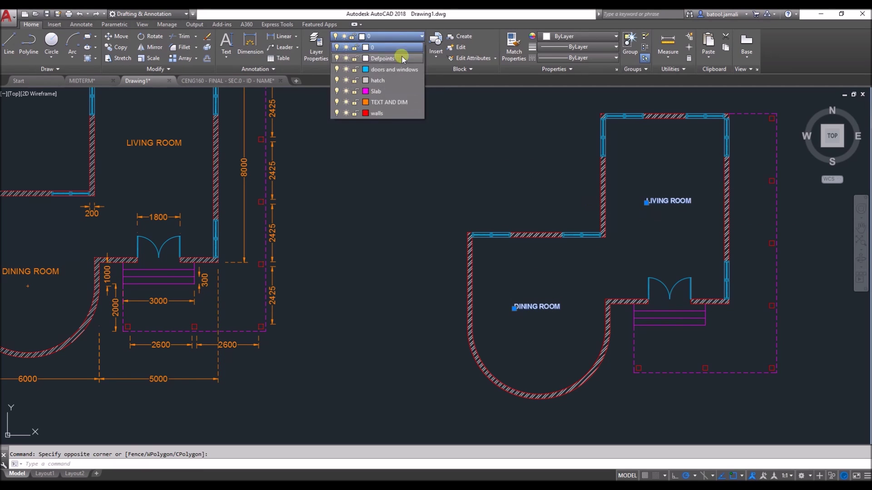
{"action": "left_click", "coordinate": [387, 104]}
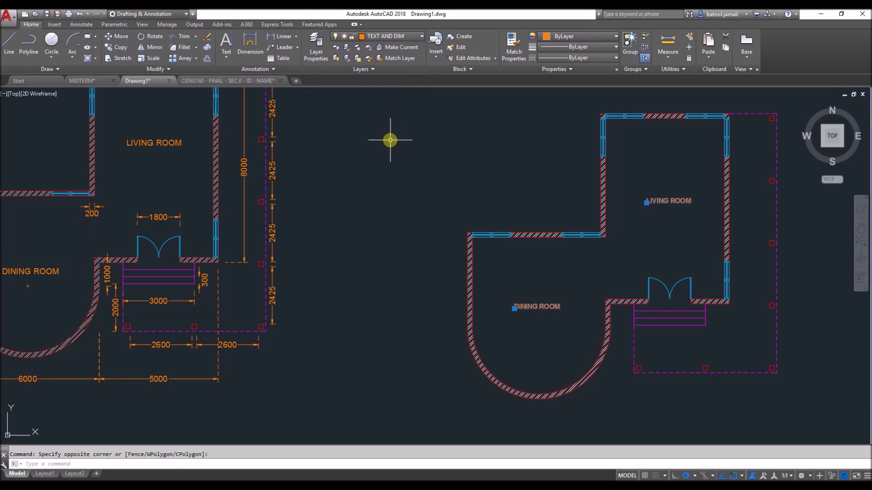
{"action": "key", "text": "Escape"}
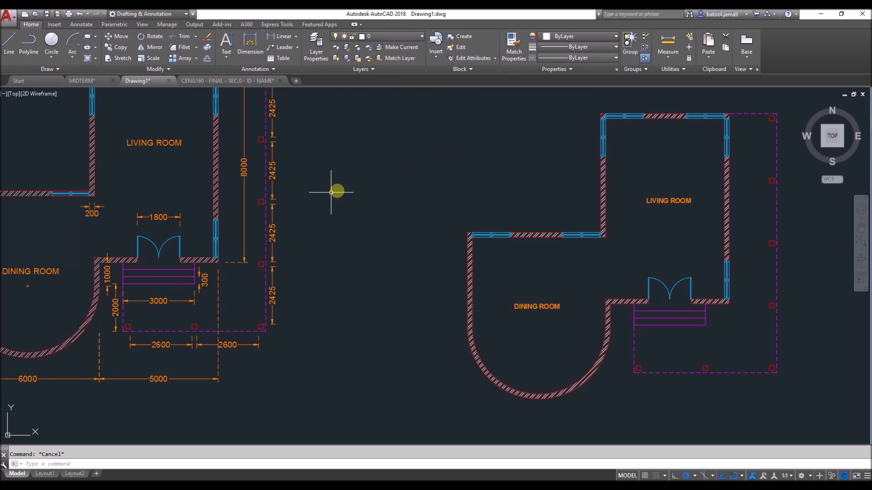
{"action": "left_click", "coordinate": [273, 70]}
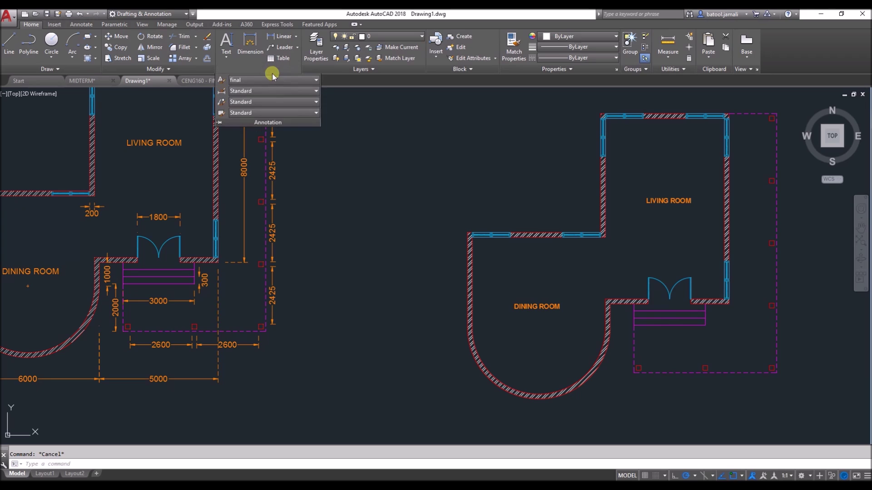
Step: Start a new dimension style named FINAL based on Standard and continue to its settings
{"action": "left_click", "coordinate": [221, 91]}
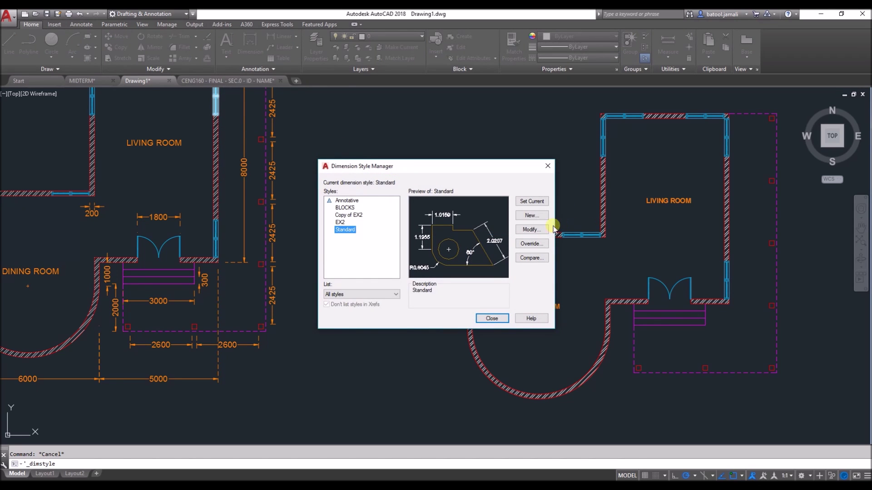
{"action": "left_click", "coordinate": [531, 216]}
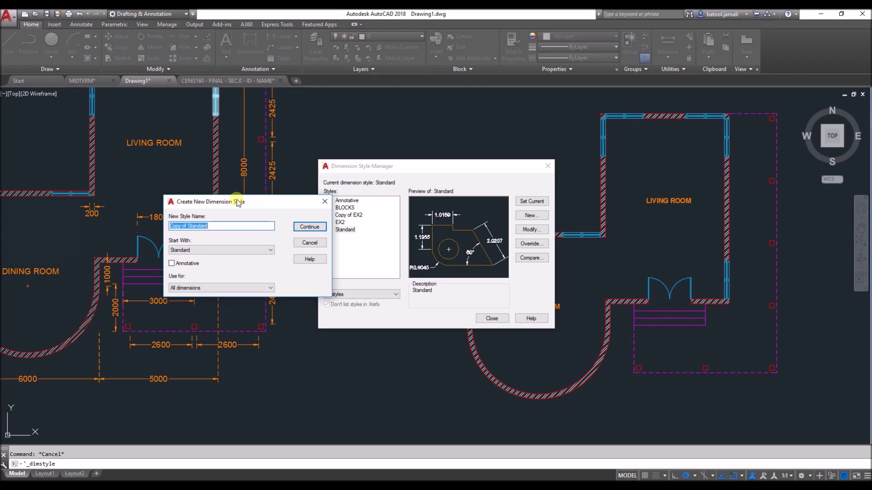
{"action": "type", "text": "Fl"}
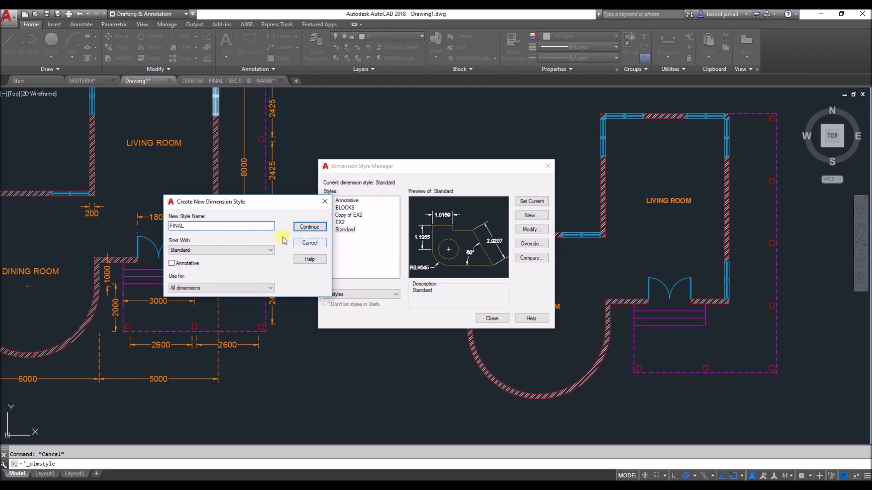
{"action": "left_click", "coordinate": [194, 250]}
{"action": "left_click", "coordinate": [311, 228]}
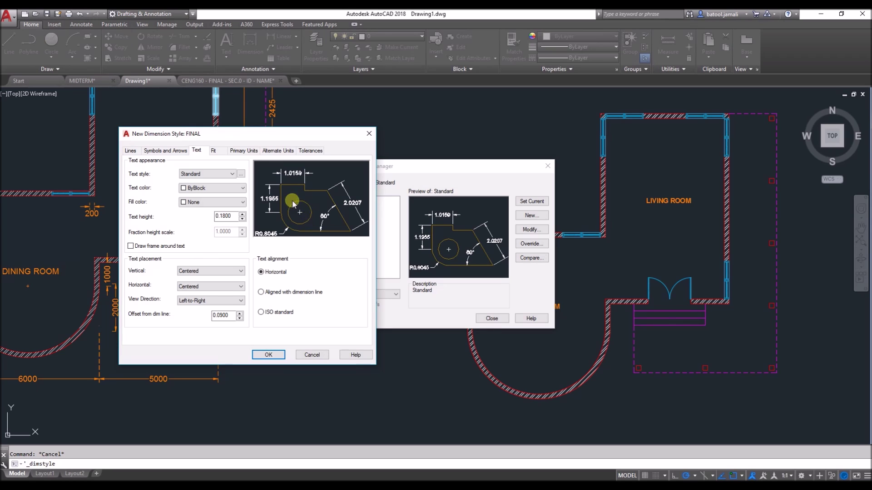
Step: Set the FINAL style's primary-unit precision to 0 for whole-number measurements
{"action": "left_click", "coordinate": [242, 154]}
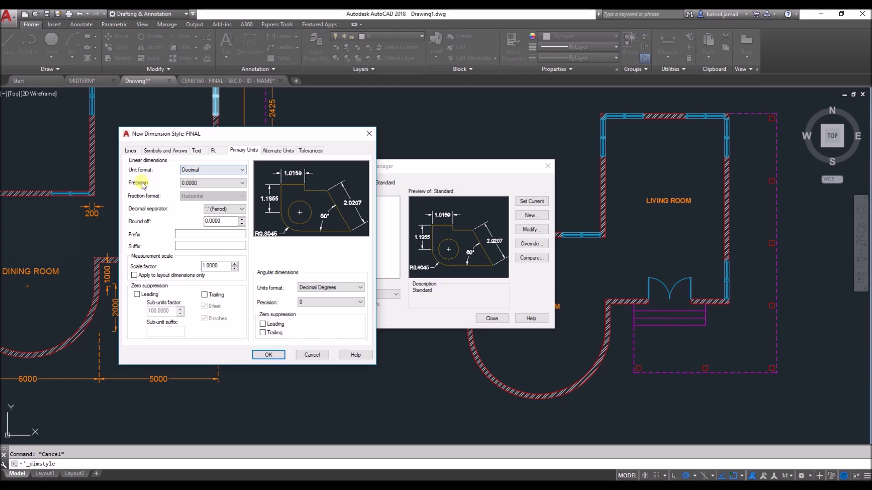
{"action": "left_click", "coordinate": [199, 183]}
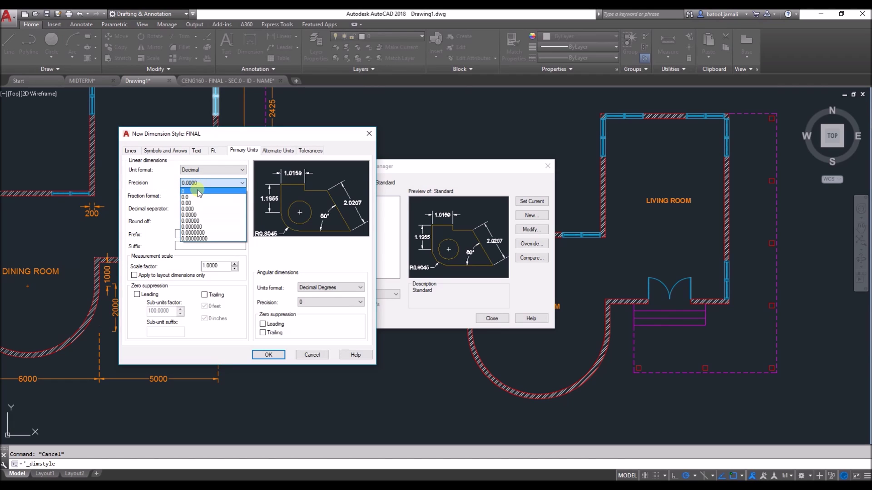
{"action": "left_click", "coordinate": [198, 190]}
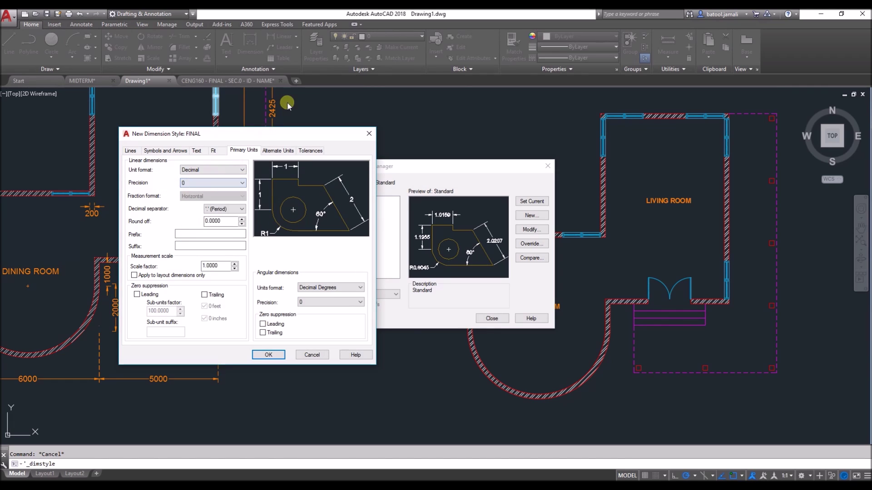
Step: Give FINAL dimension text the Standard text style, 200 height and ByLayer colour
{"action": "left_click", "coordinate": [197, 151]}
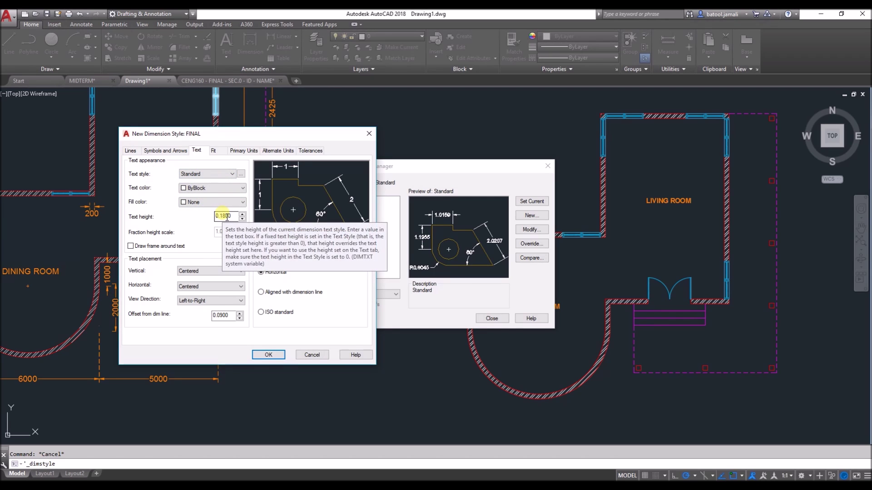
{"action": "left_click", "coordinate": [216, 176]}
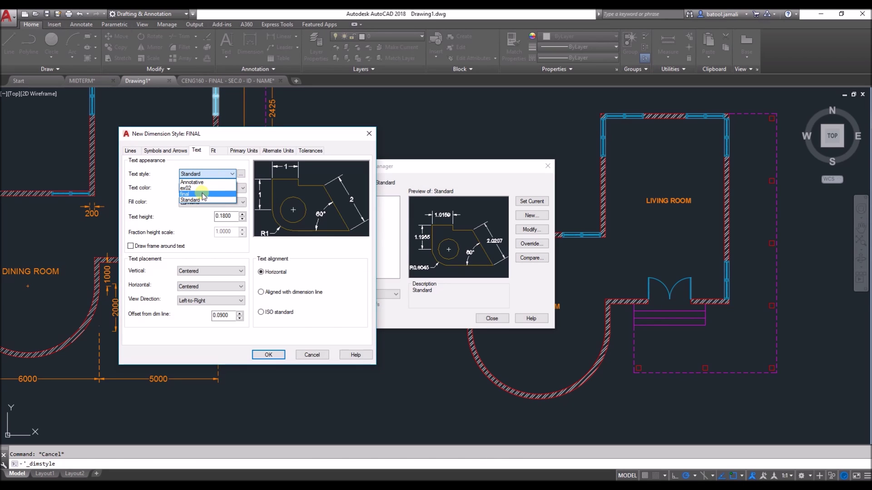
{"action": "left_click", "coordinate": [204, 194]}
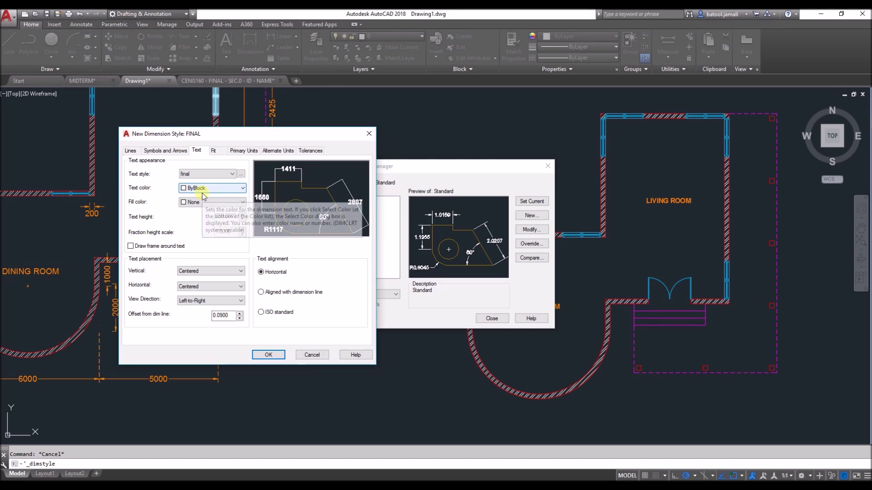
{"action": "left_click", "coordinate": [216, 175]}
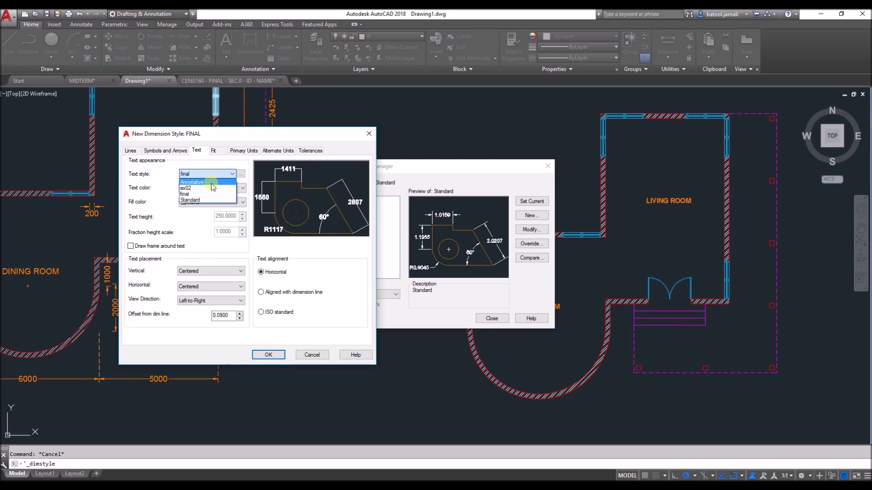
{"action": "left_click", "coordinate": [203, 200]}
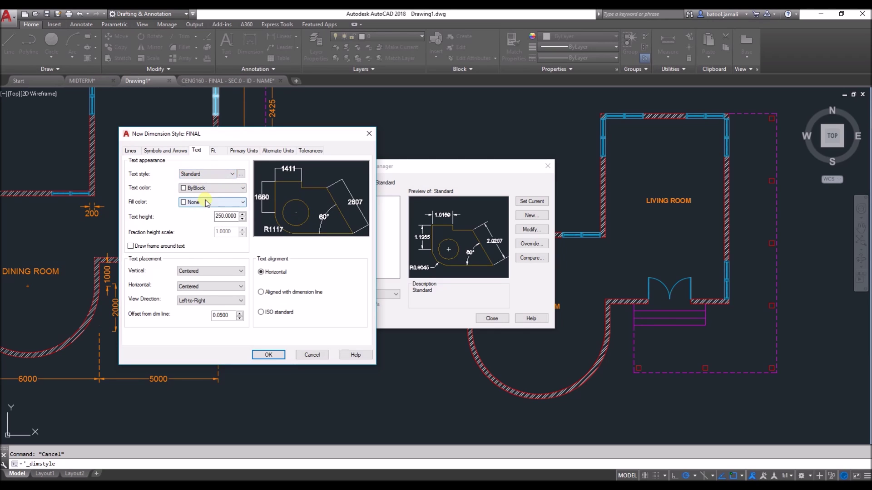
{"action": "double_click", "coordinate": [226, 217]}
{"action": "type", "text": "2"}
{"action": "left_click", "coordinate": [183, 190]}
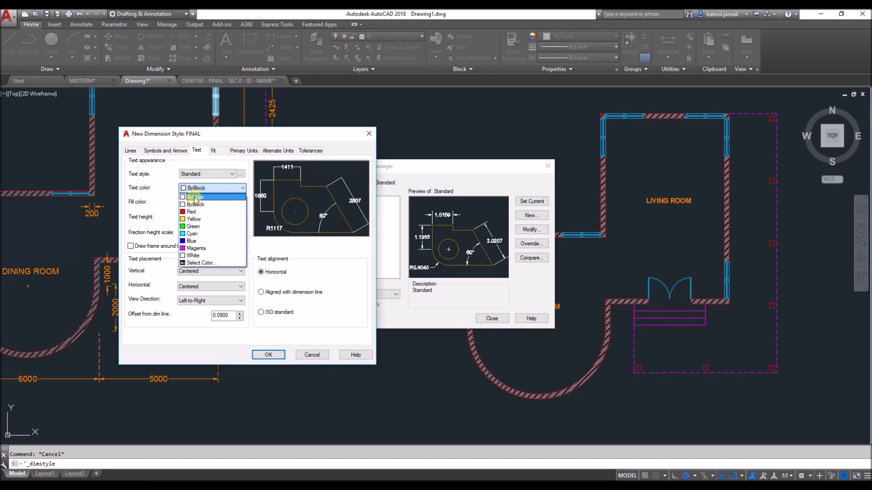
{"action": "left_click", "coordinate": [195, 198]}
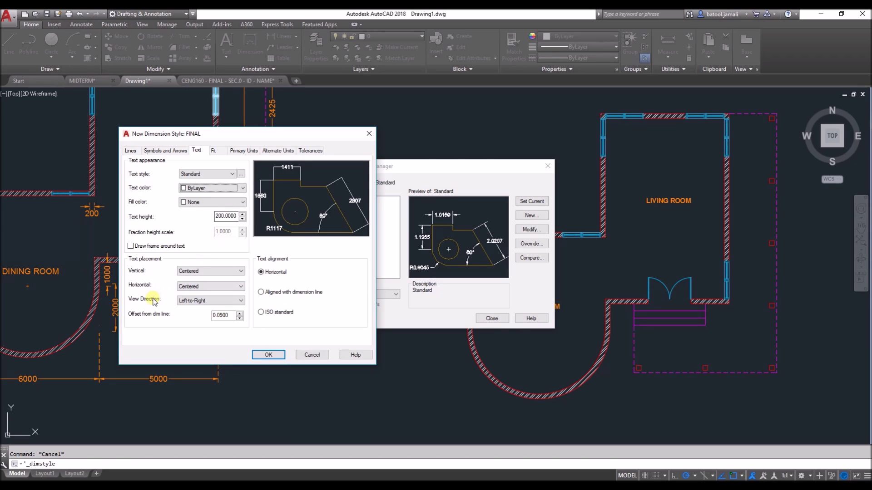
Step: Keep left-to-right text, offset it 100 from the dimension line, and align it with the line
{"action": "left_click", "coordinate": [180, 300]}
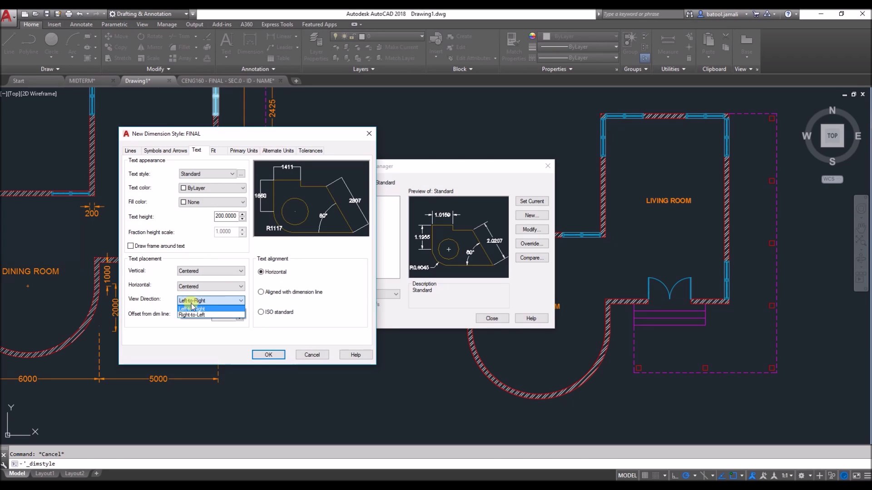
{"action": "left_click", "coordinate": [195, 305]}
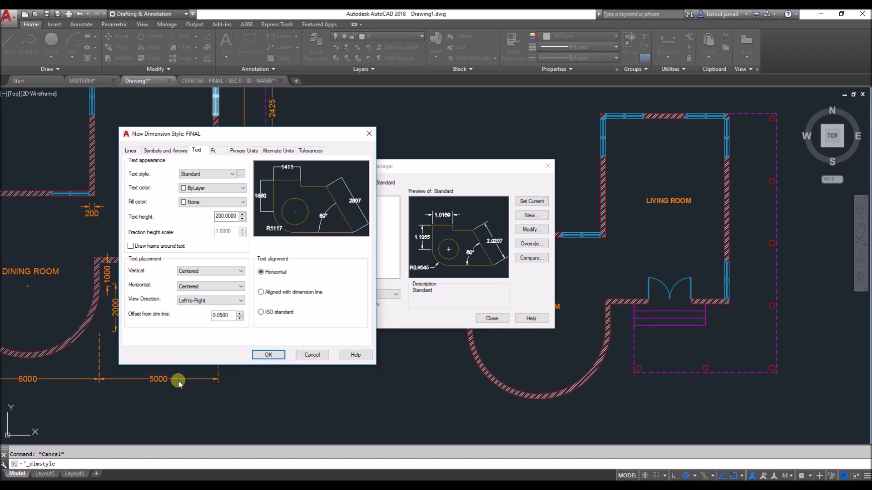
{"action": "double_click", "coordinate": [214, 316]}
{"action": "type", "text": "1"}
{"action": "left_click", "coordinate": [269, 295]}
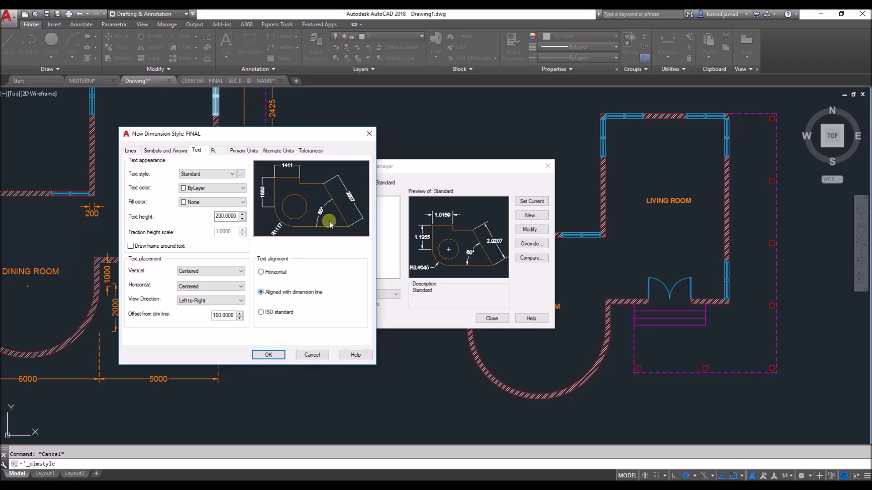
{"action": "left_click", "coordinate": [174, 153]}
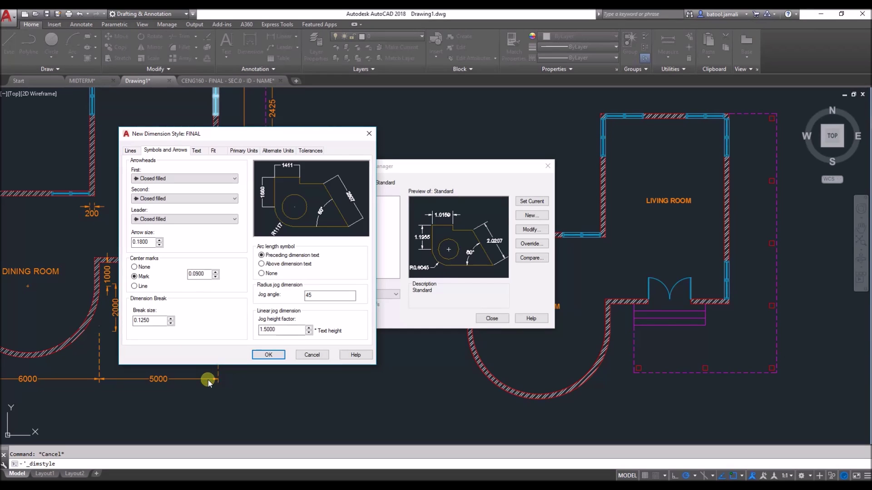
Step: Keep closed filled arrowheads, with arrow size 150 and centre mark size 100
{"action": "left_click", "coordinate": [182, 178]}
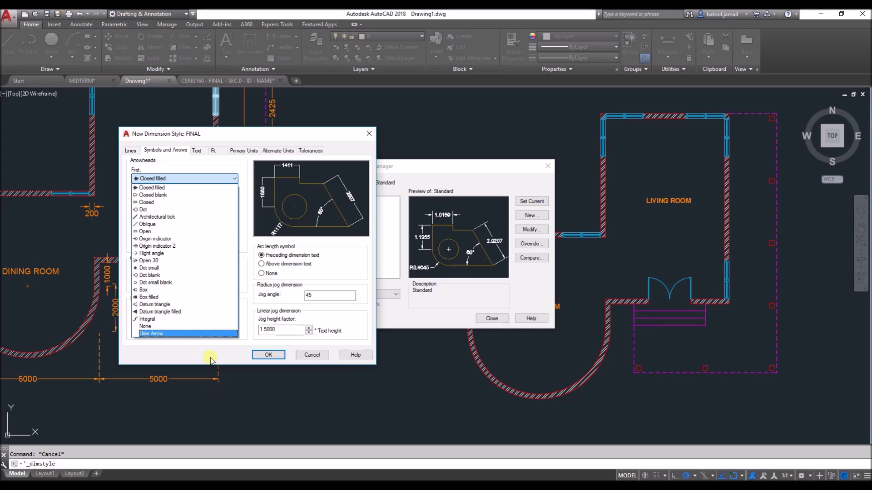
{"action": "left_click", "coordinate": [145, 187]}
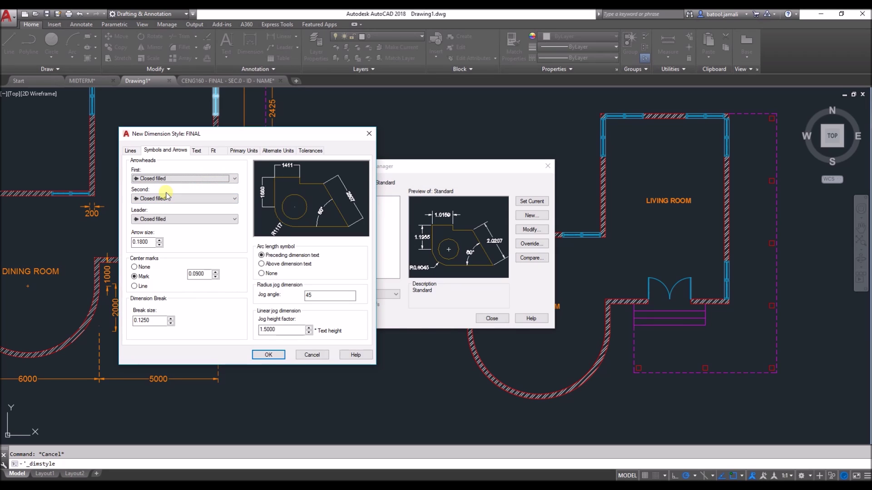
{"action": "double_click", "coordinate": [139, 242]}
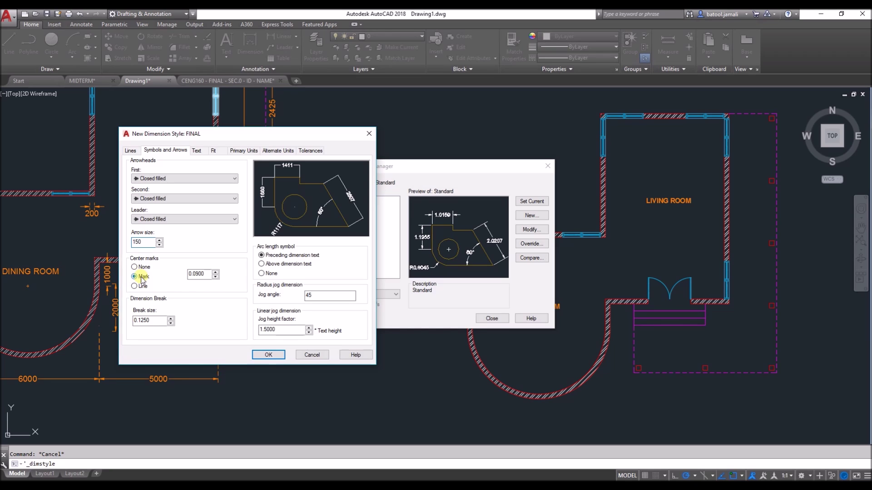
{"action": "double_click", "coordinate": [188, 275]}
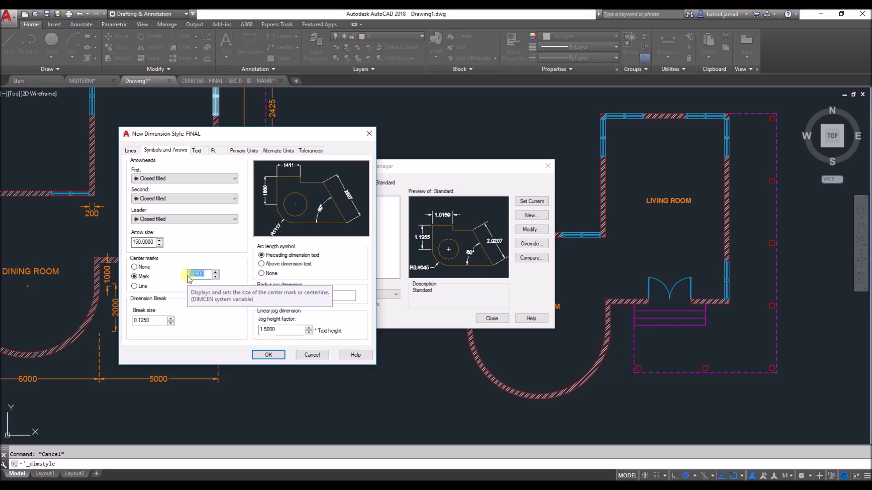
{"action": "type", "text": "100"}
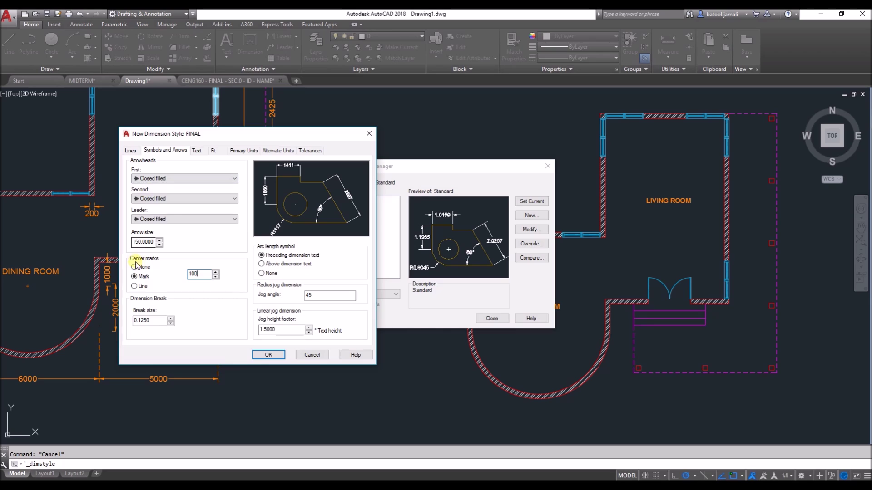
{"action": "left_click", "coordinate": [132, 150]}
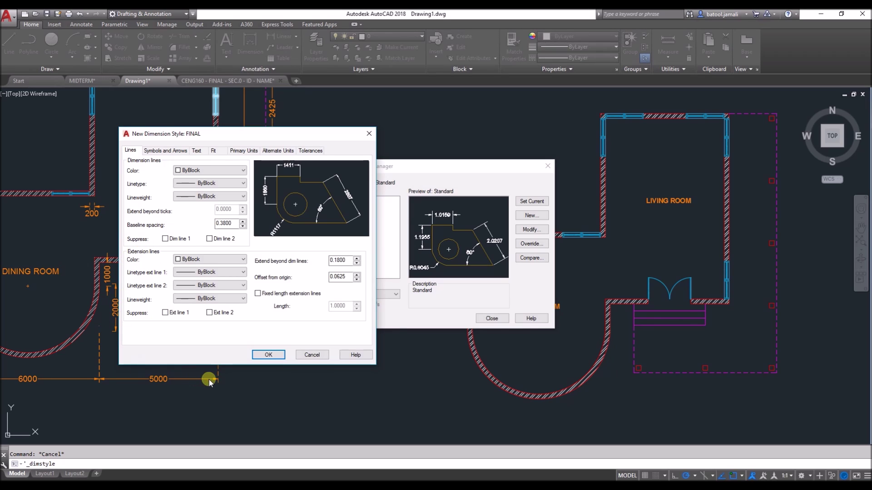
Step: Set the FINAL style's dimension line colour, linetype and lineweight to ByLayer
{"action": "left_click_drag", "start_coordinate": [192, 134], "coordinate": [217, 104]}
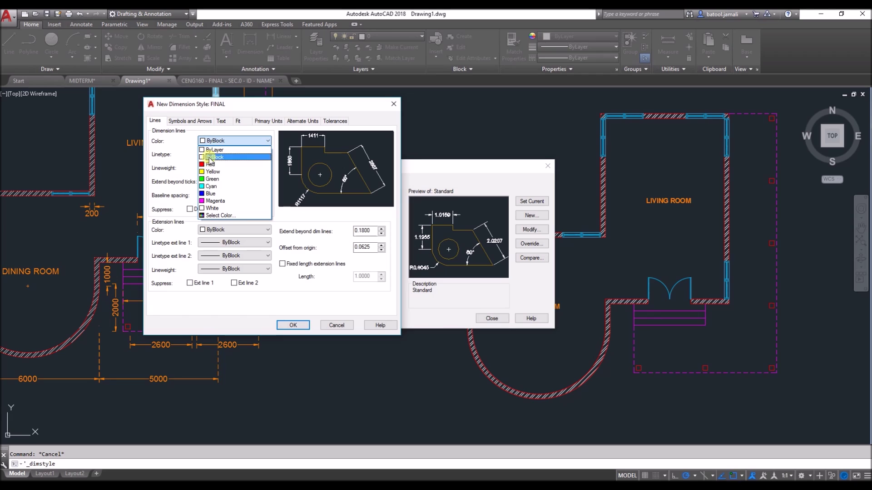
{"action": "left_click", "coordinate": [223, 150]}
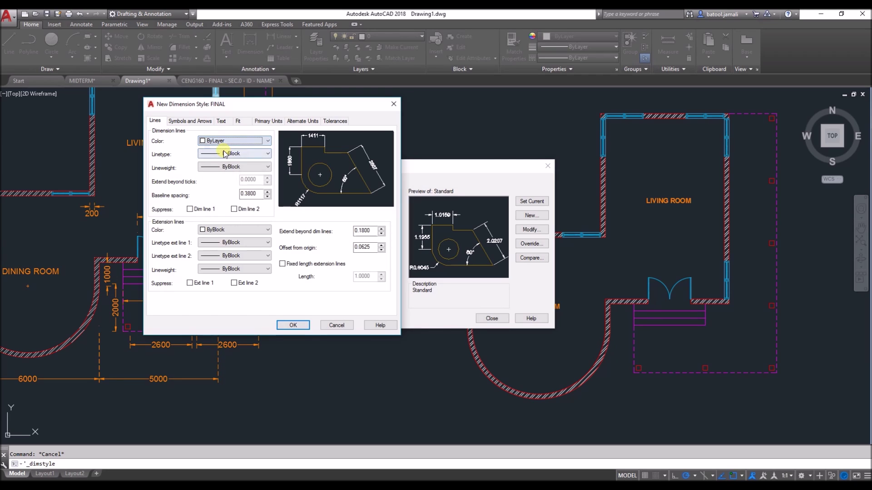
{"action": "left_click", "coordinate": [209, 155]}
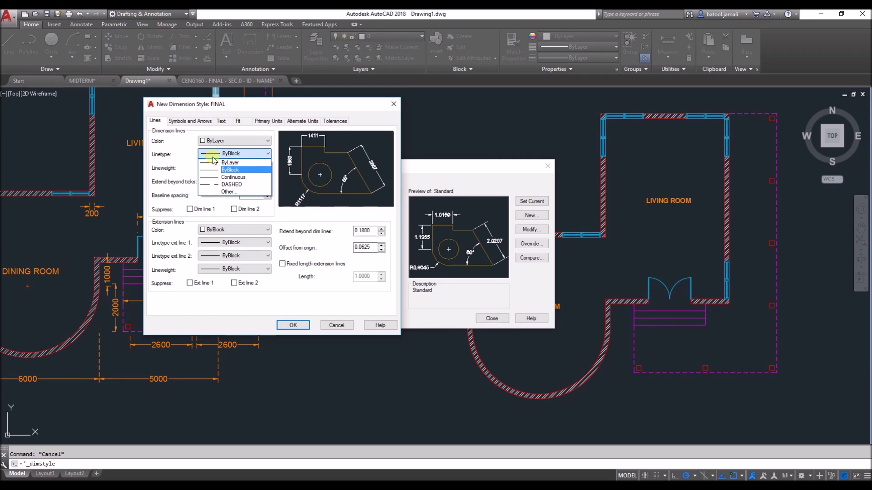
{"action": "left_click", "coordinate": [216, 163]}
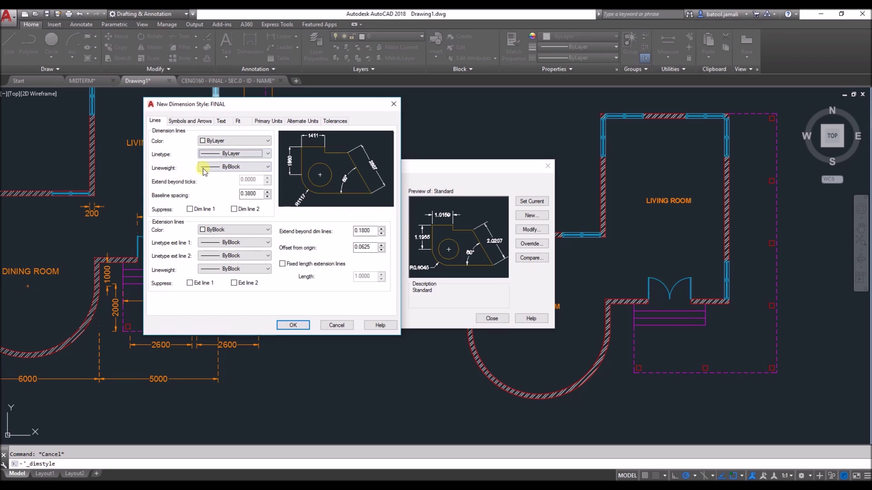
{"action": "left_click", "coordinate": [210, 167]}
{"action": "left_click", "coordinate": [212, 176]}
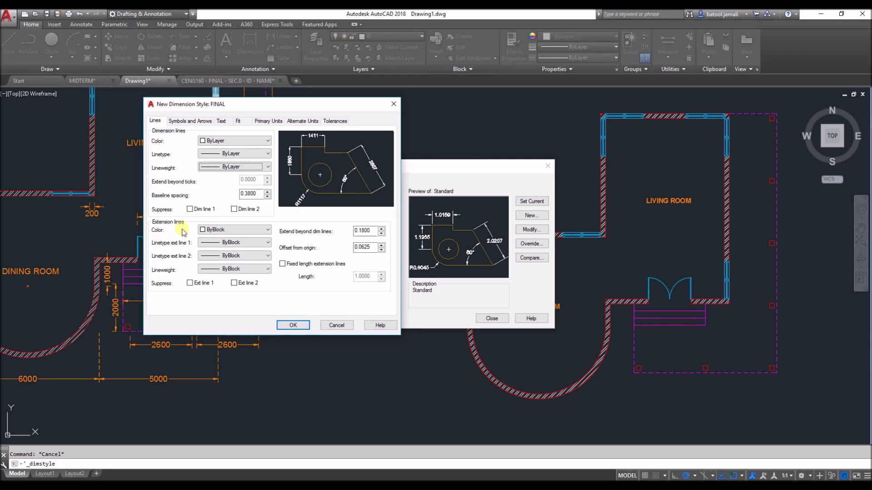
Step: Set the extension line colour to ByLayer and both extension line linetypes to DASHED
{"action": "left_click", "coordinate": [212, 229]}
{"action": "left_click", "coordinate": [214, 239]}
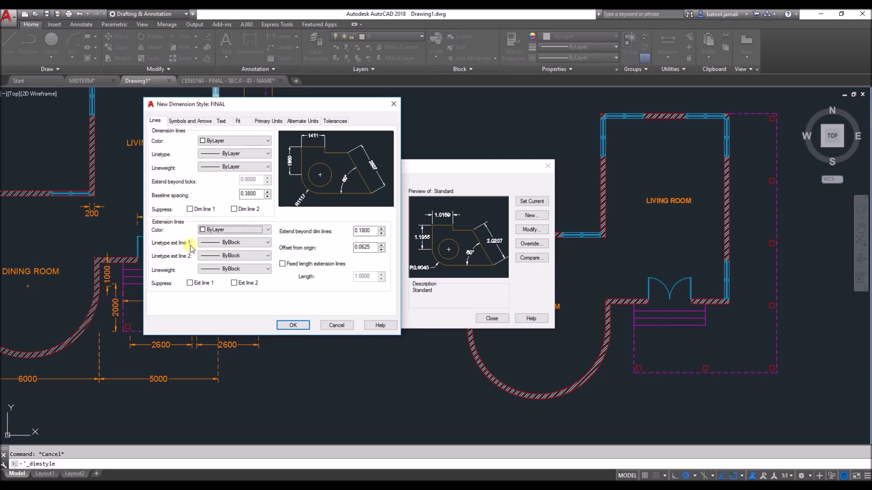
{"action": "left_click", "coordinate": [210, 247]}
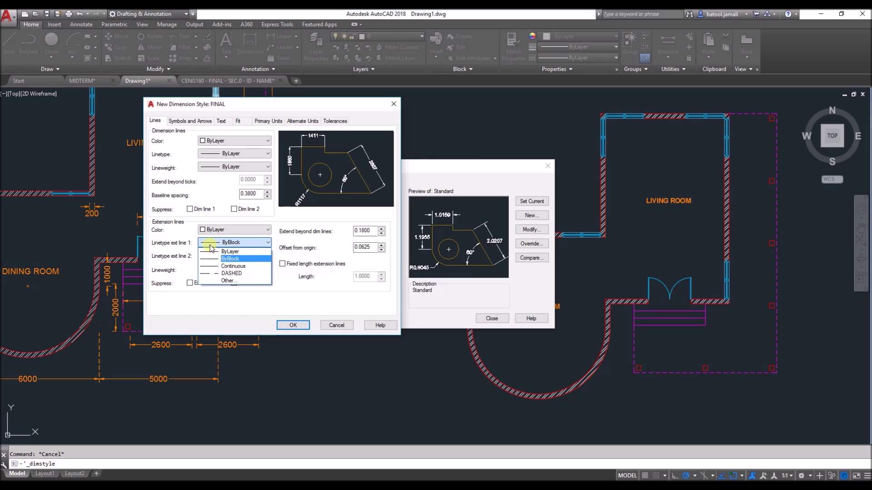
{"action": "left_click", "coordinate": [212, 273]}
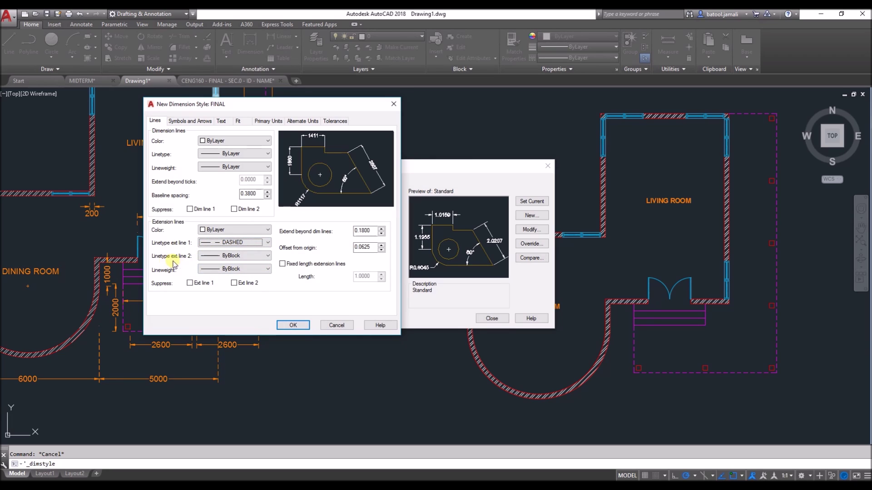
{"action": "left_click", "coordinate": [216, 258]}
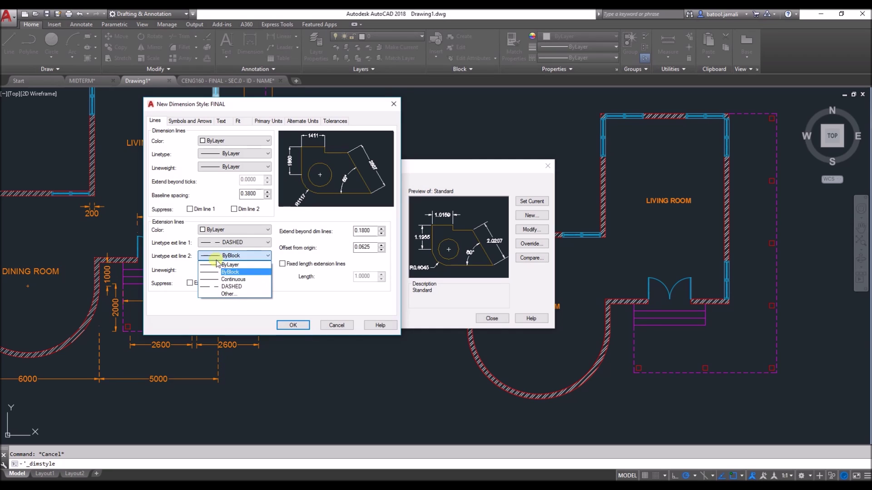
{"action": "left_click", "coordinate": [216, 287]}
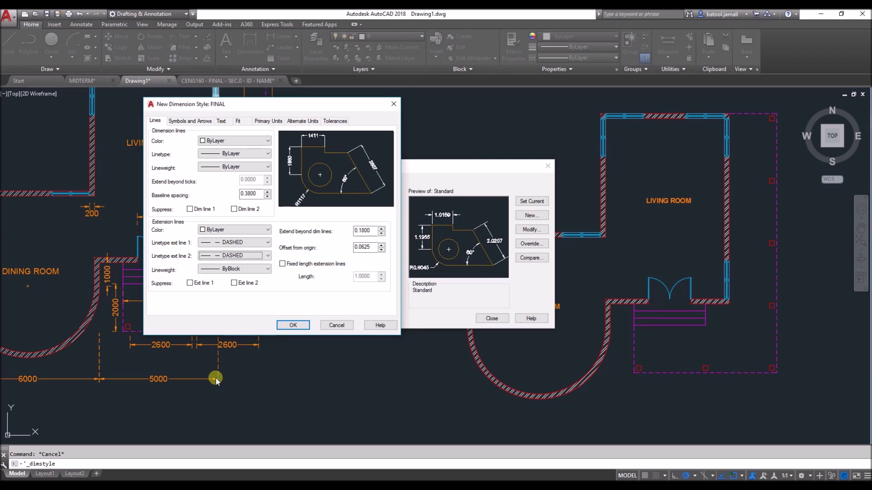
{"action": "left_click_drag", "start_coordinate": [355, 231], "coordinate": [381, 236]}
Step: Enter 100 for Extend beyond dim lines and 100 for Offset from origin, then confirm FINAL
{"action": "left_click_drag", "start_coordinate": [237, 109], "coordinate": [312, 111]}
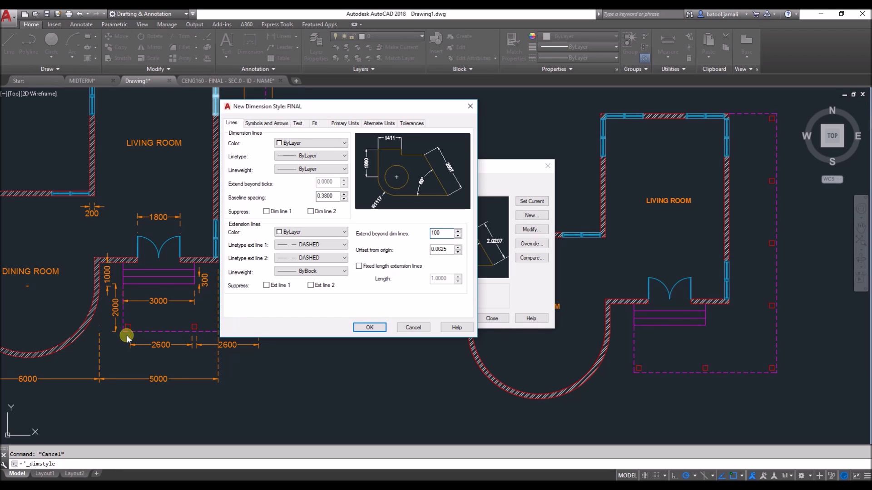
{"action": "double_click", "coordinate": [439, 249]}
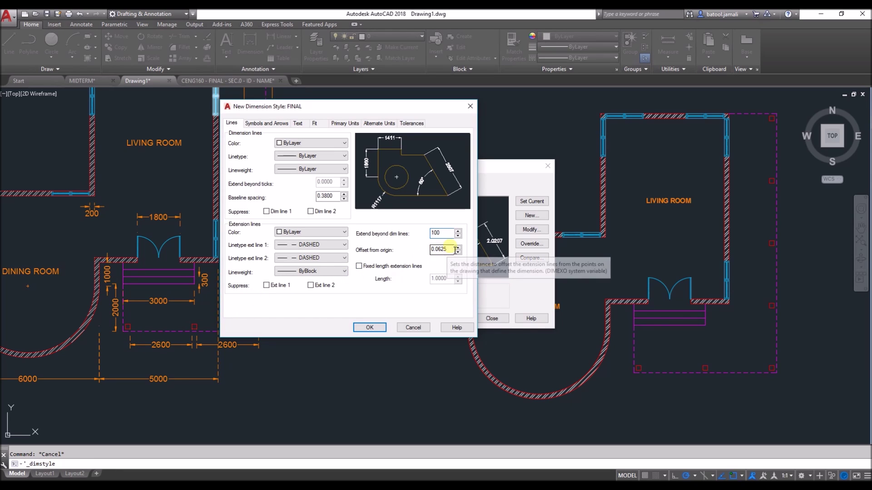
{"action": "left_click_drag", "start_coordinate": [450, 250], "coordinate": [430, 251]}
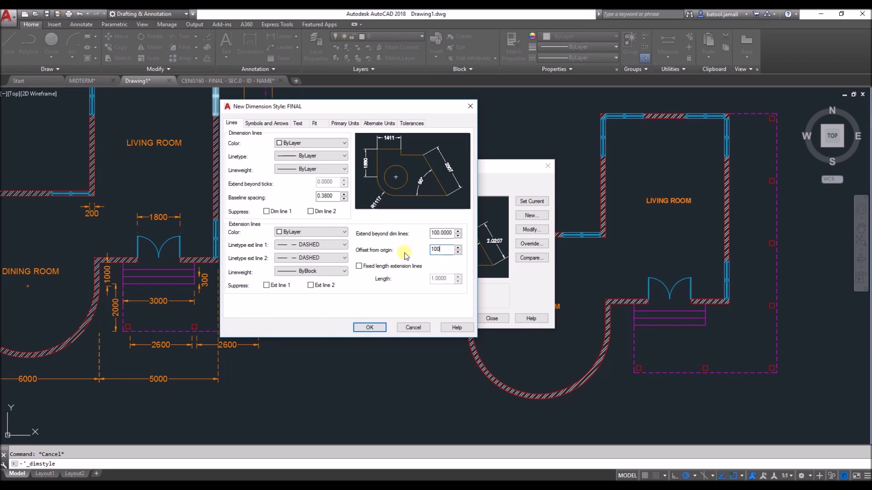
{"action": "left_click", "coordinate": [369, 327]}
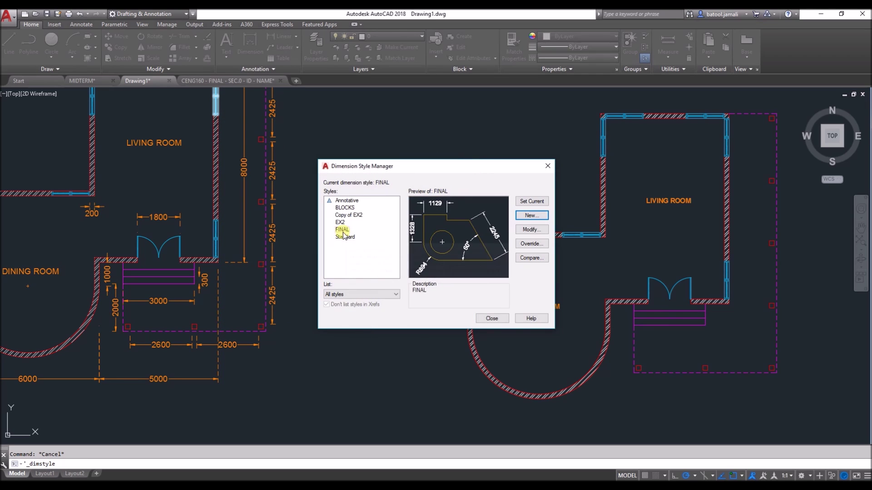
Step: Close the Dimension Style Manager with FINAL current and pan to the copied floor plan
{"action": "left_click", "coordinate": [493, 318]}
{"action": "middle_click_drag", "start_coordinate": [566, 254], "coordinate": [422, 268]}
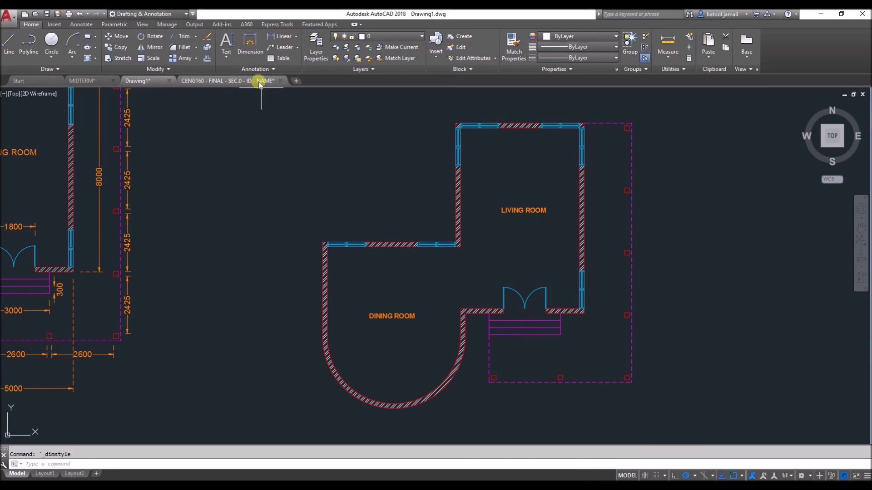
{"action": "left_click", "coordinate": [295, 37]}
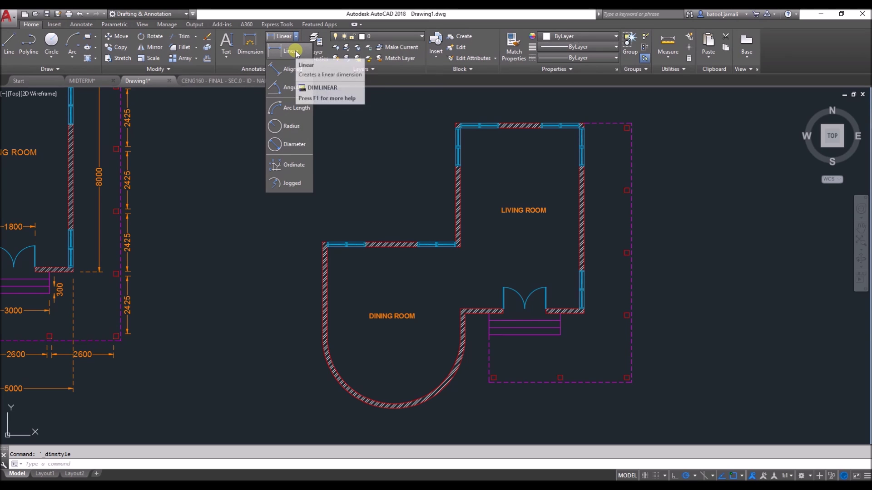
Step: Add a 5400 linear dimension above the living room's top wall
{"action": "left_click", "coordinate": [293, 51]}
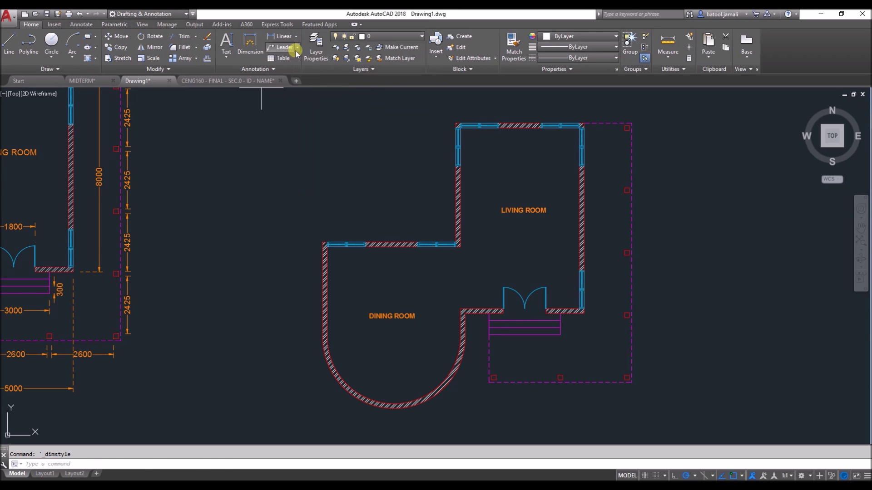
{"action": "left_click", "coordinate": [455, 121]}
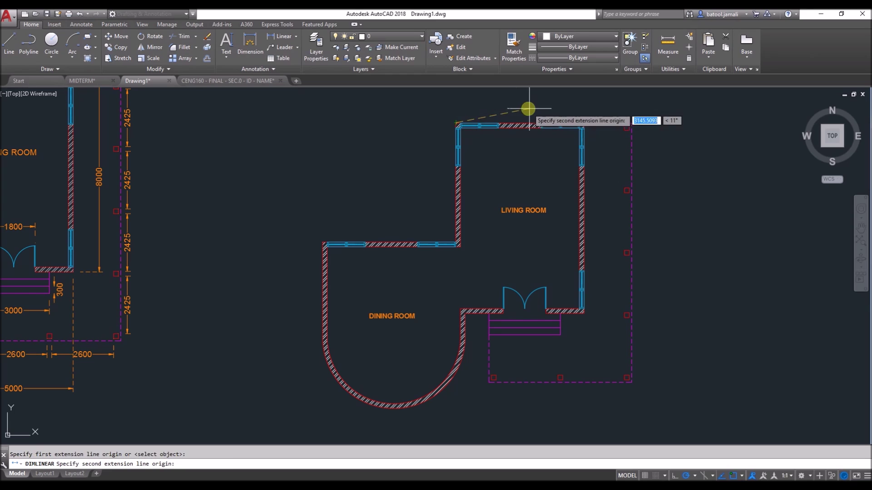
{"action": "left_click", "coordinate": [582, 122]}
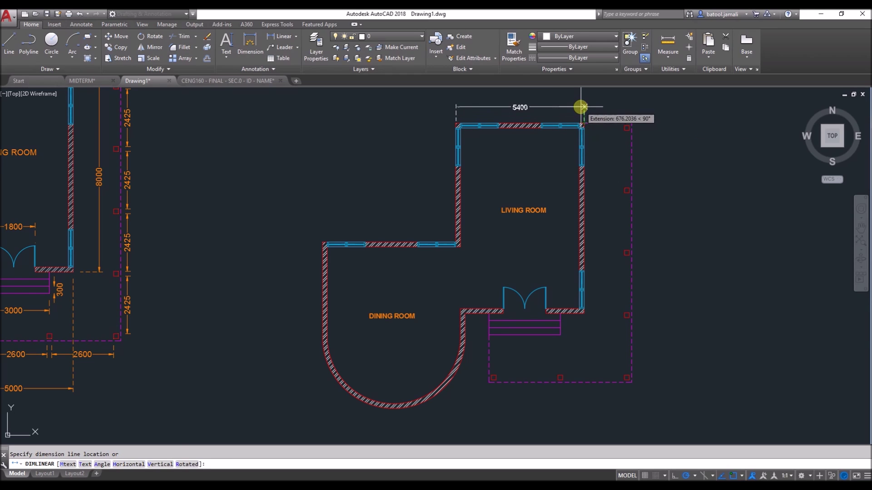
{"action": "left_click", "coordinate": [583, 107]}
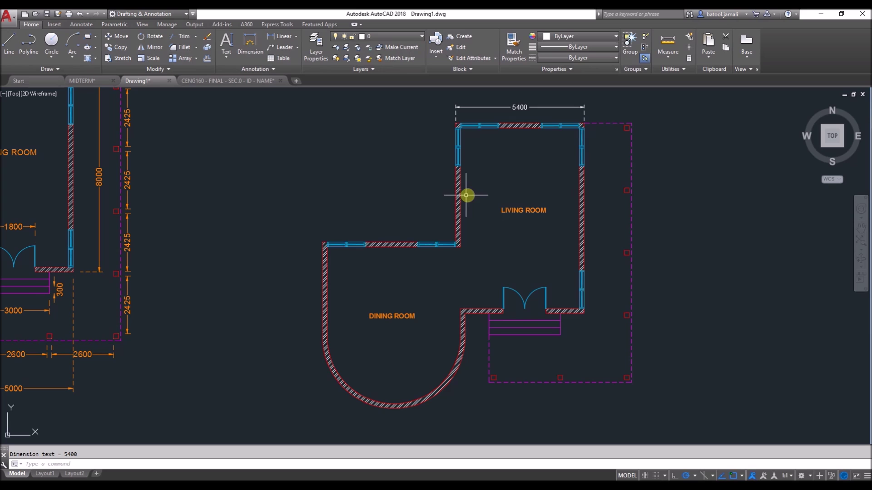
Step: Place a 7507 aligned dimension from the living room to the dining-room corner, then delete it
{"action": "left_click", "coordinate": [295, 37]}
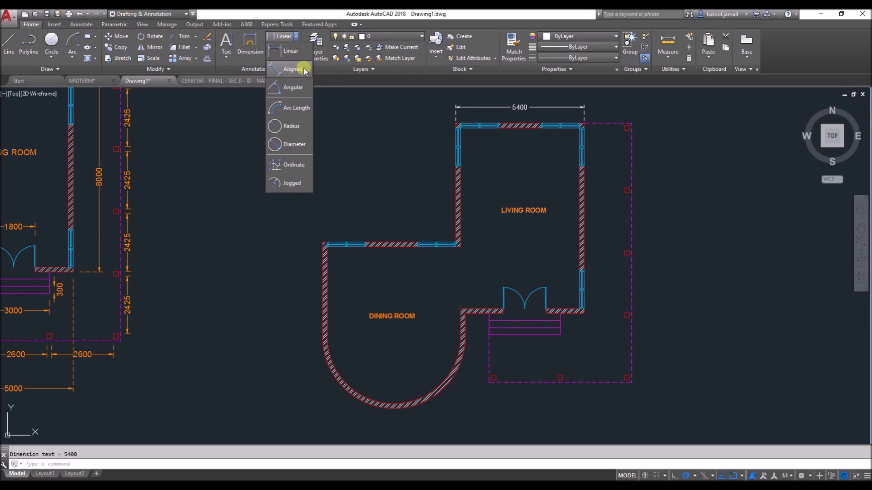
{"action": "left_click", "coordinate": [305, 69]}
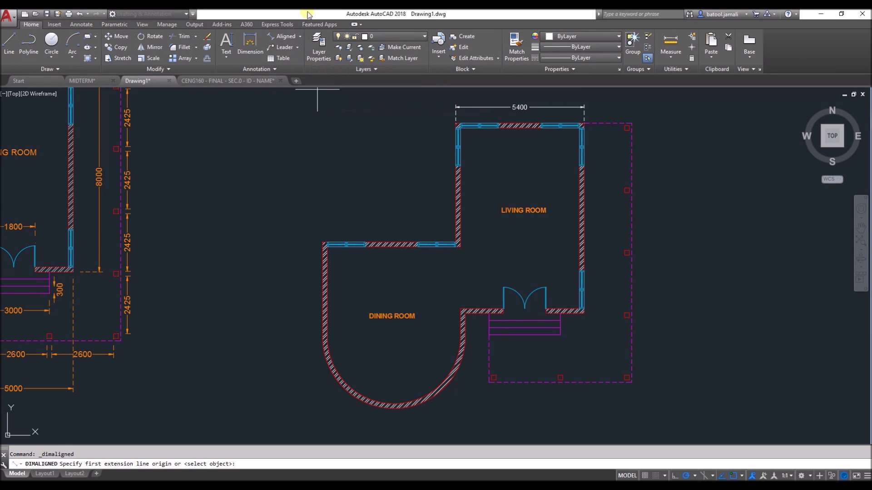
{"action": "left_click", "coordinate": [435, 133]}
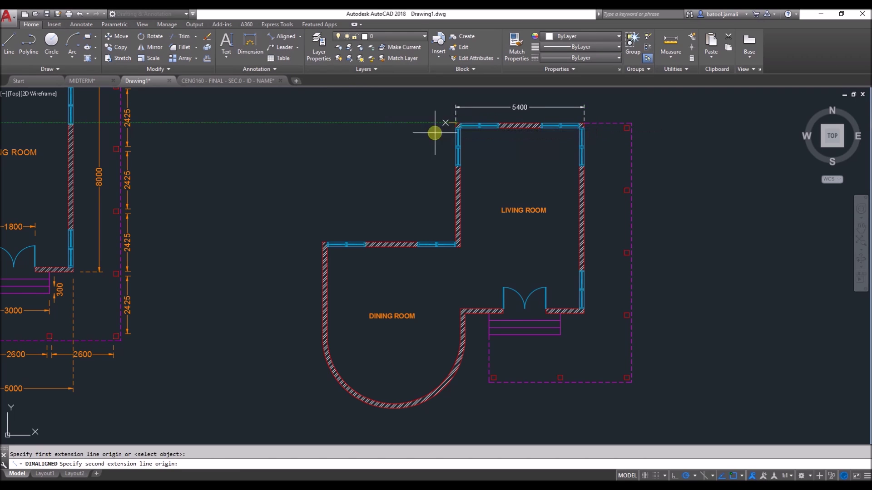
{"action": "left_click", "coordinate": [321, 242]}
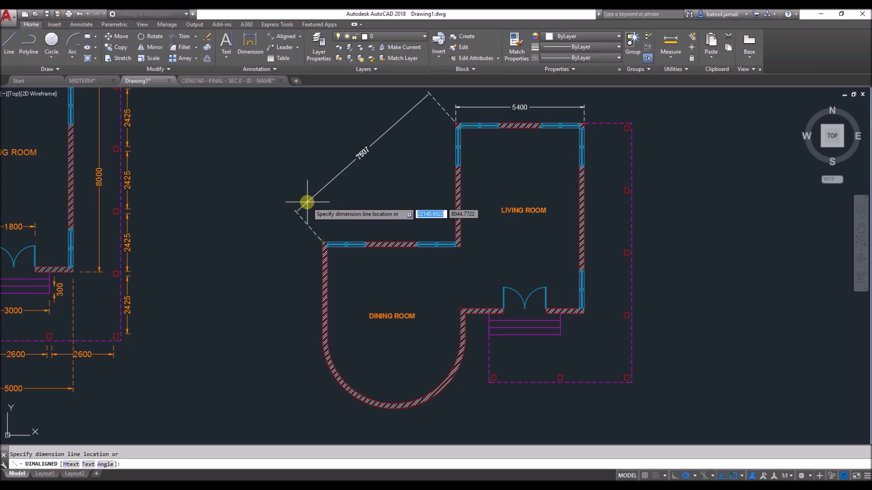
{"action": "left_click", "coordinate": [318, 220]}
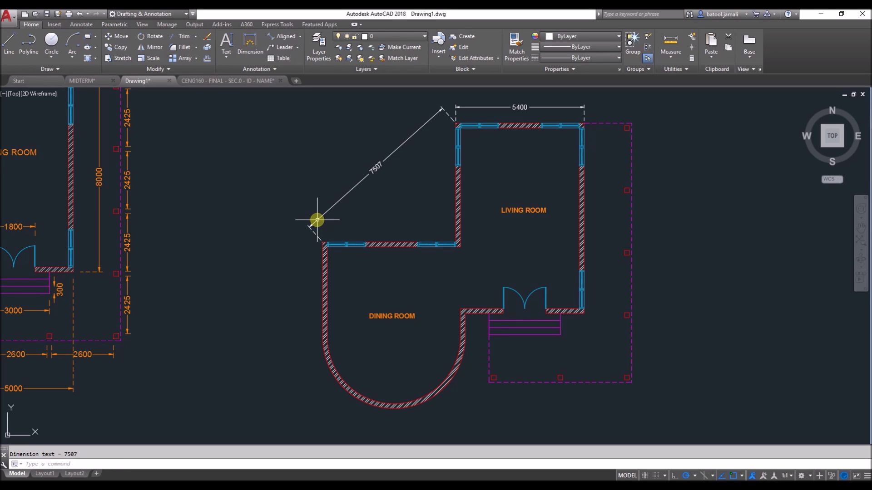
{"action": "left_click", "coordinate": [361, 204]}
{"action": "left_click", "coordinate": [339, 181]}
{"action": "key", "text": "Delete"}
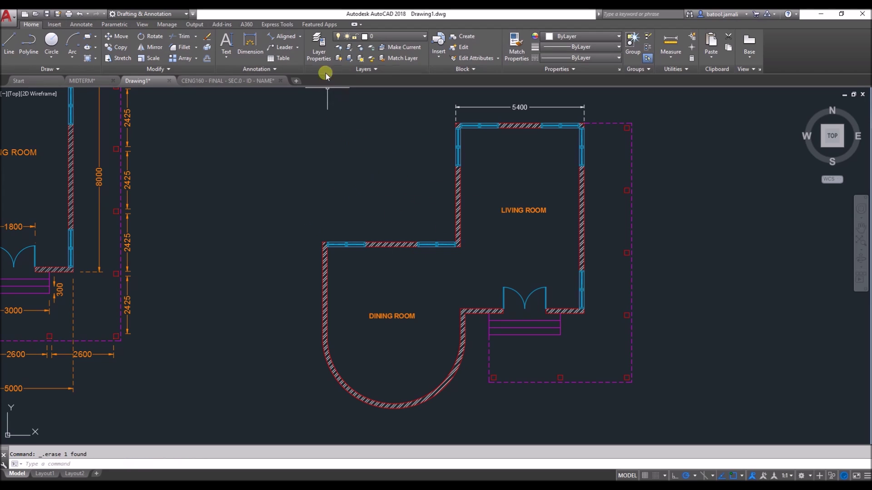
Step: Add a 90° angular dimension between the living room's right and top walls
{"action": "left_click", "coordinate": [301, 36]}
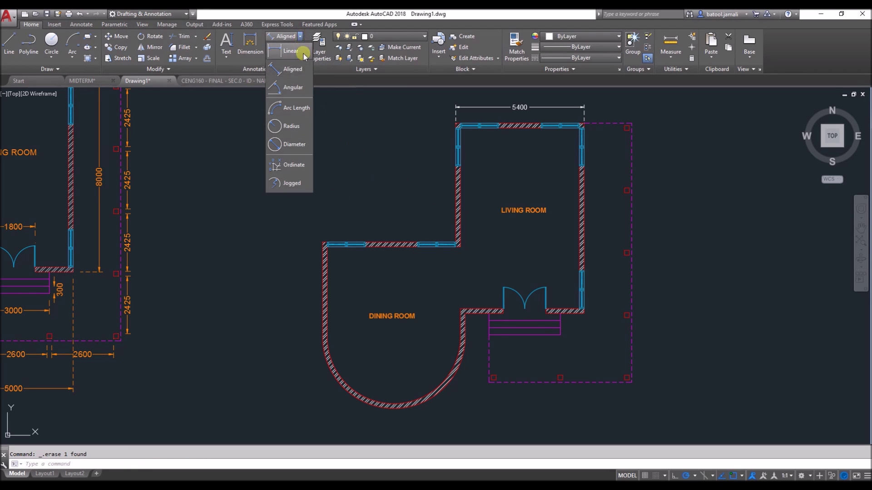
{"action": "left_click", "coordinate": [292, 87]}
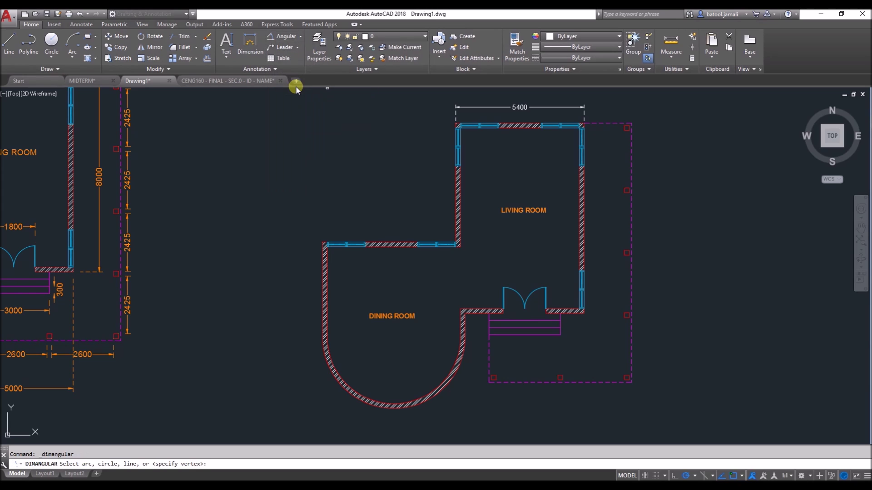
{"action": "left_click", "coordinate": [582, 172]}
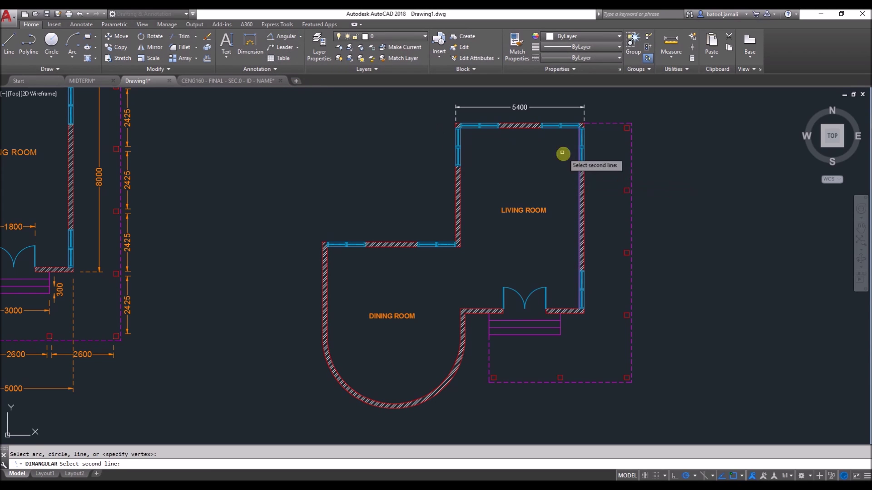
{"action": "left_click", "coordinate": [534, 130]}
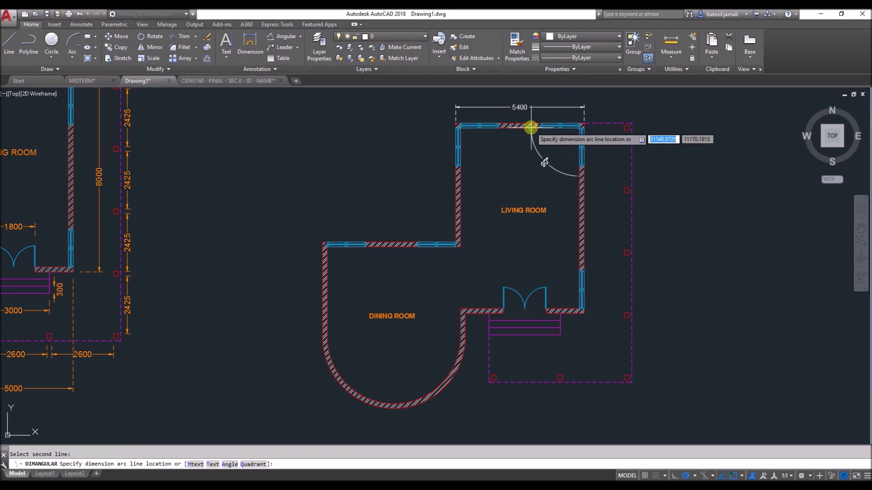
{"action": "left_click", "coordinate": [555, 142]}
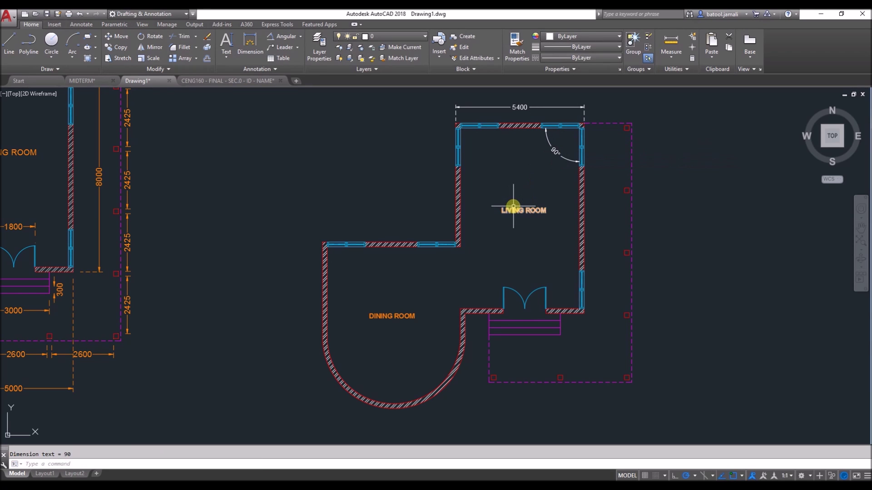
Step: Dimension the curved dining-room wall as R2800 and Ø6000, then select them with the 5400
{"action": "left_click", "coordinate": [301, 36]}
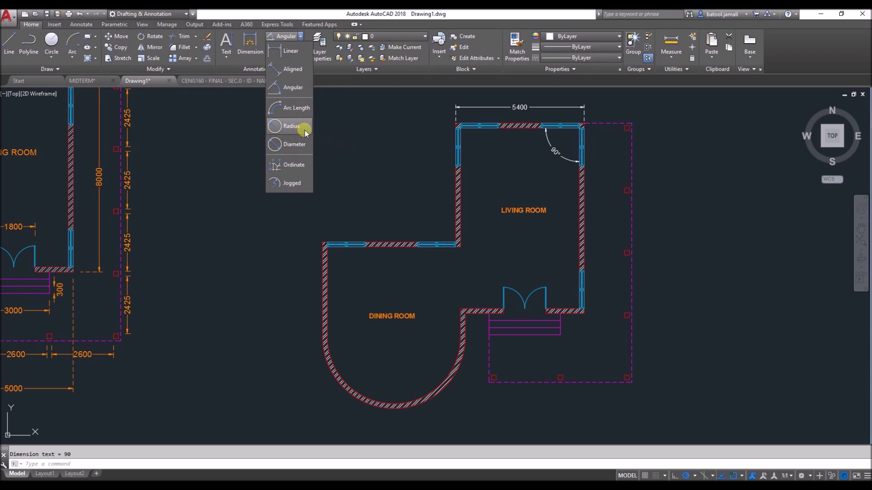
{"action": "left_click", "coordinate": [293, 127]}
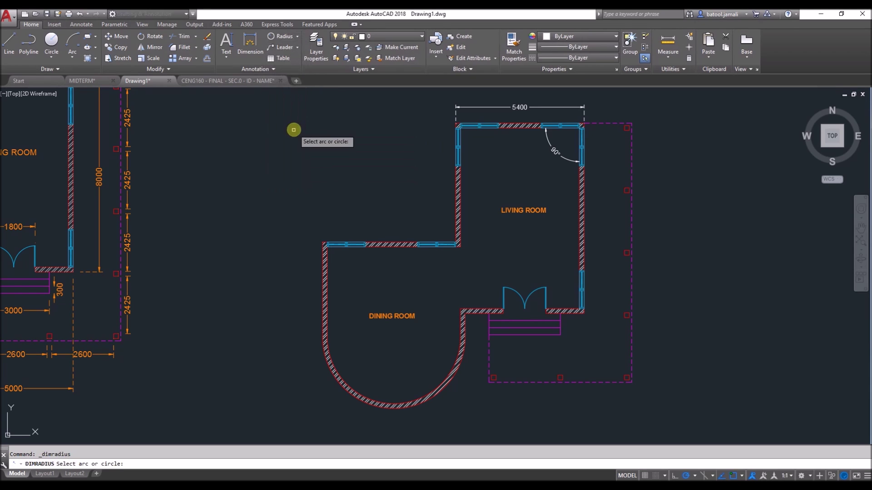
{"action": "left_click", "coordinate": [332, 361]}
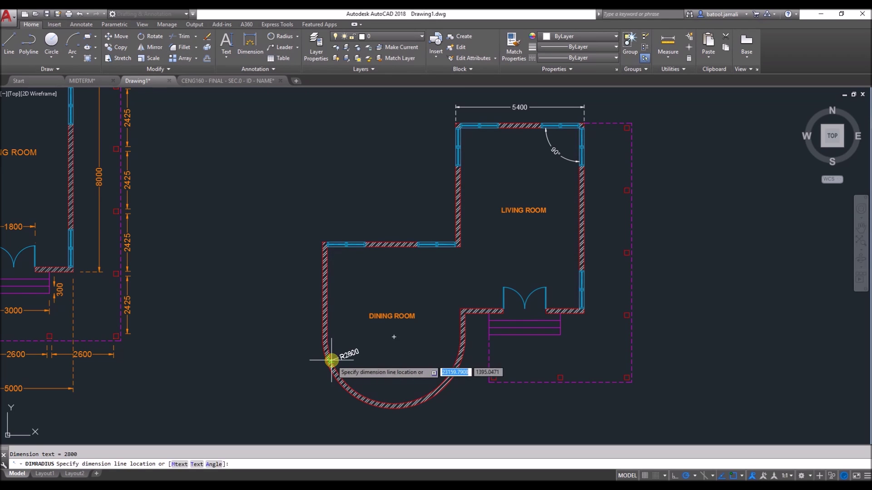
{"action": "left_click", "coordinate": [293, 339]}
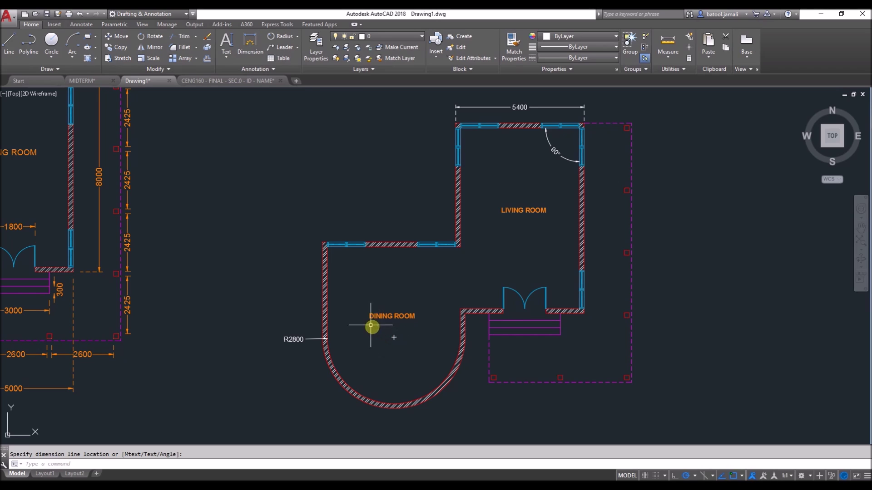
{"action": "left_click", "coordinate": [297, 36]}
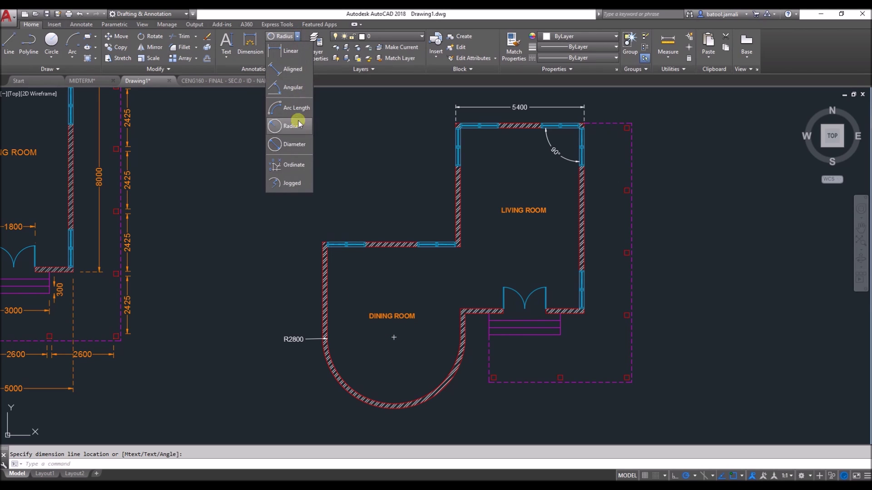
{"action": "left_click", "coordinate": [293, 144]}
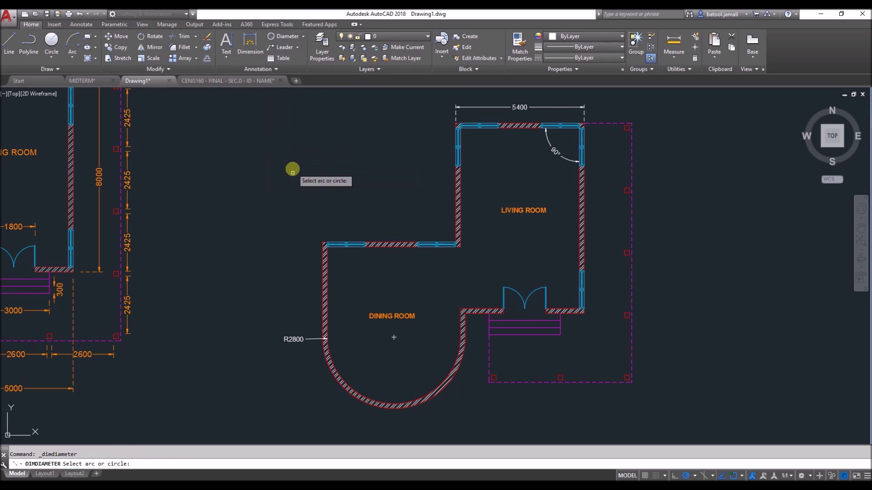
{"action": "left_click", "coordinate": [326, 363]}
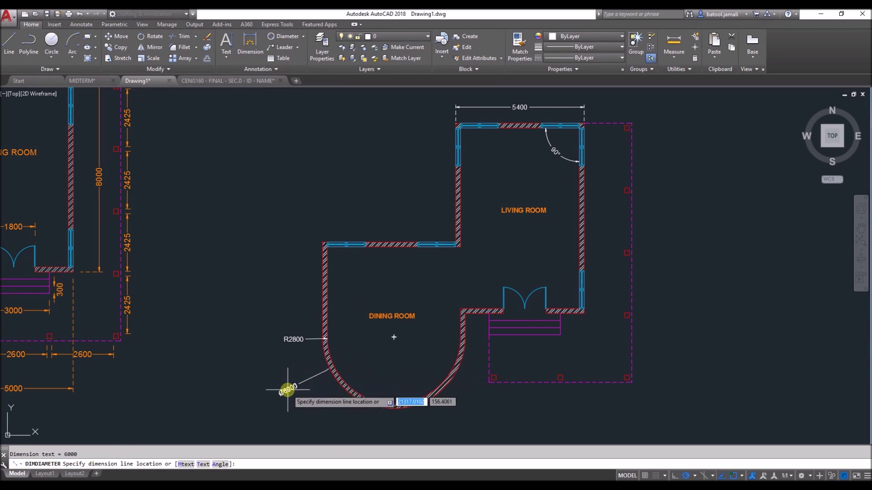
{"action": "left_click", "coordinate": [293, 353]}
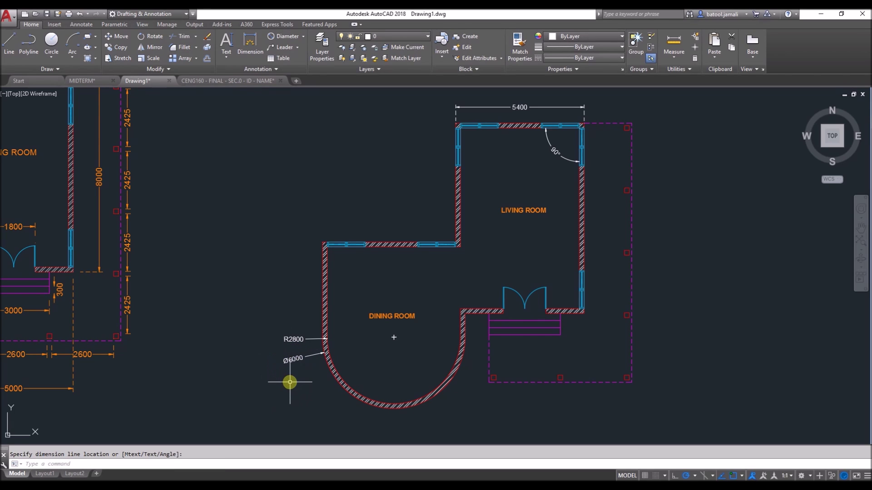
{"action": "left_click", "coordinate": [302, 320]}
{"action": "left_click", "coordinate": [272, 389]}
{"action": "left_click", "coordinate": [531, 108]}
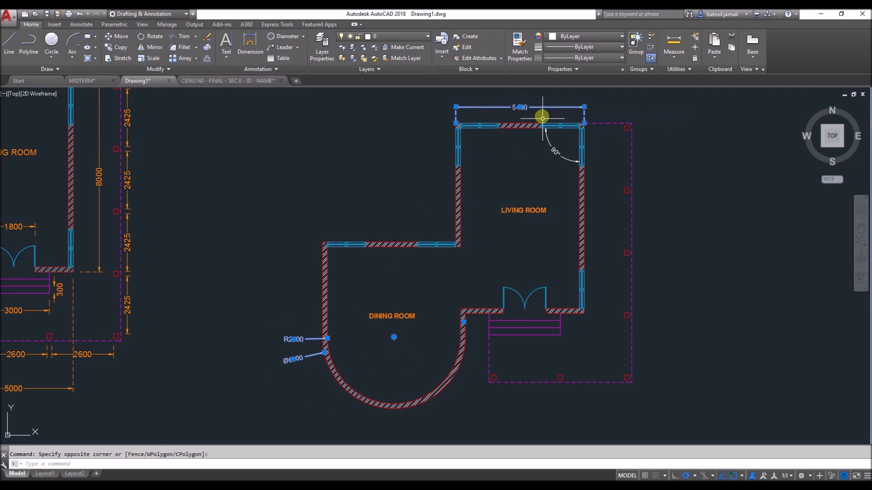
Step: Move the 5400, 90°, R2800 and Ø6000 dimensions to TEXT AND DIM and make it current
{"action": "left_click", "coordinate": [554, 146]}
{"action": "left_click", "coordinate": [395, 36]}
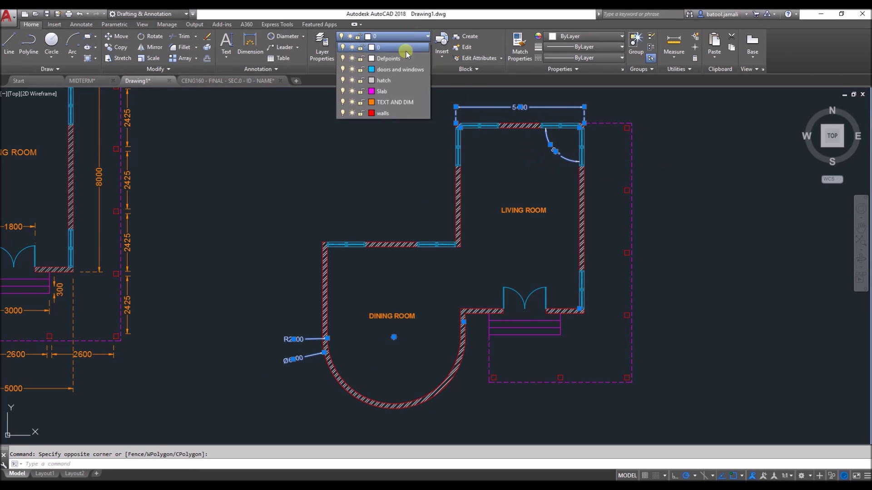
{"action": "left_click", "coordinate": [399, 108]}
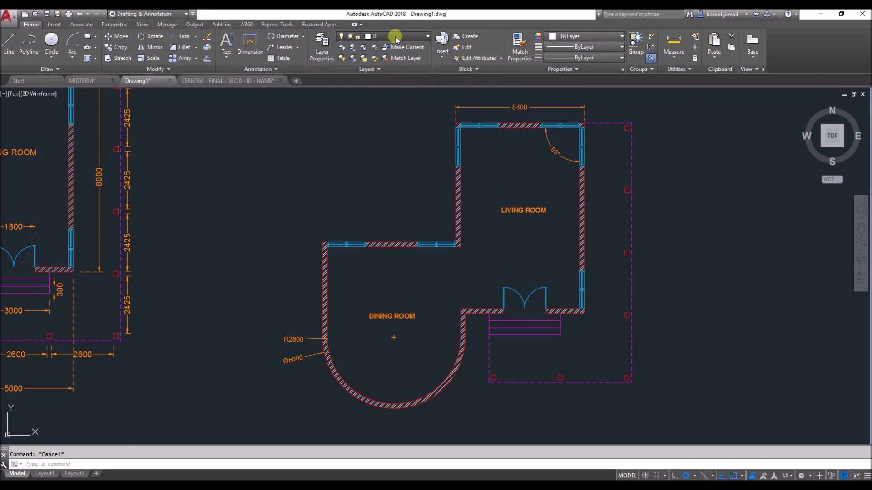
{"action": "left_click", "coordinate": [398, 36]}
{"action": "left_click", "coordinate": [392, 102]}
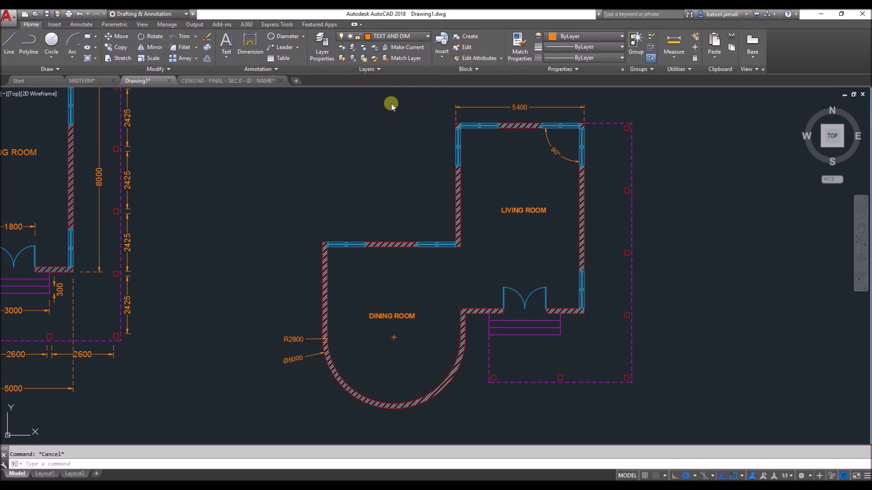
{"action": "left_click", "coordinate": [303, 36]}
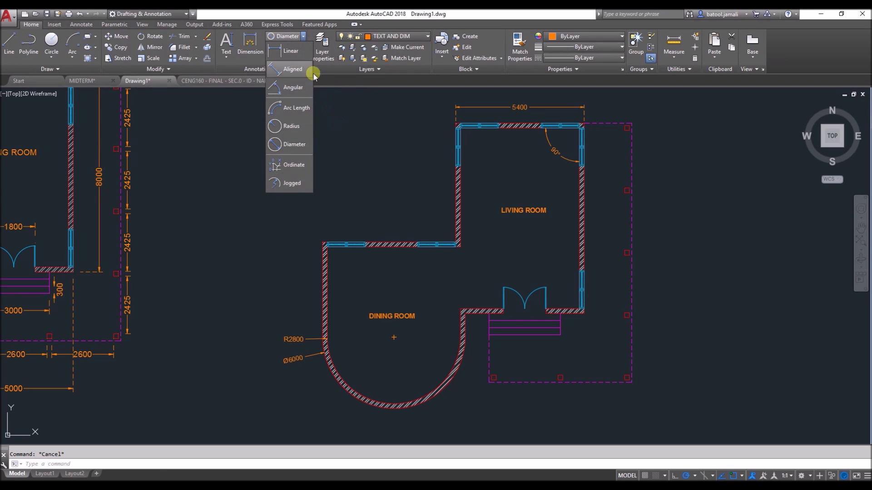
{"action": "left_click", "coordinate": [291, 51]}
Step: Dimension the dining room's top wall as 5550, placing the line above the wall
{"action": "left_click", "coordinate": [449, 242]}
{"action": "left_click", "coordinate": [323, 245]}
{"action": "left_click", "coordinate": [331, 220]}
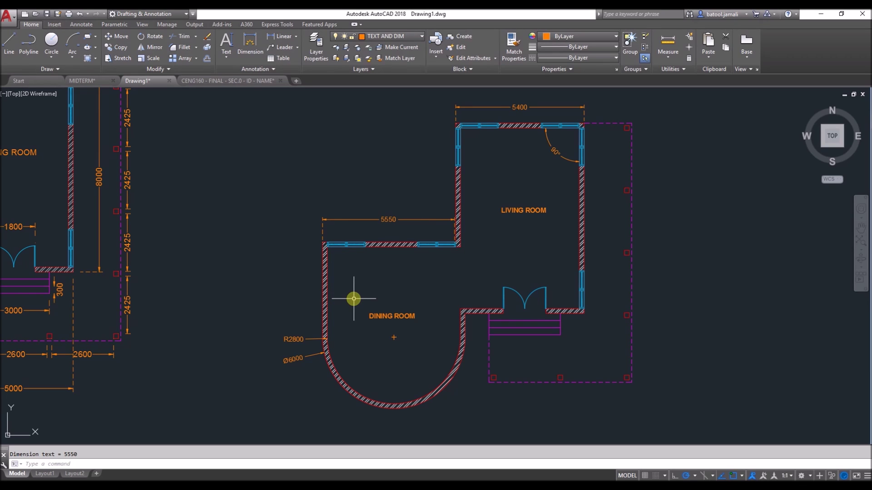
{"action": "scroll", "coordinate": [463, 248], "scroll_direction": "down", "scroll_amount": 2}
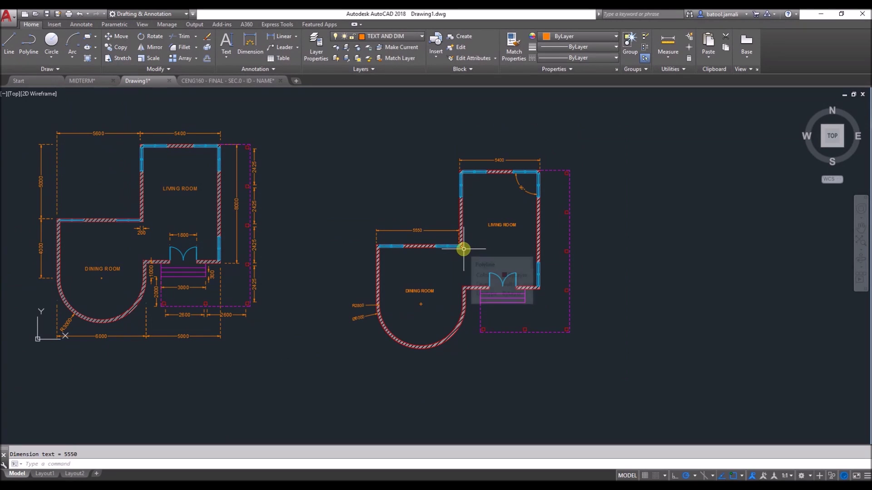